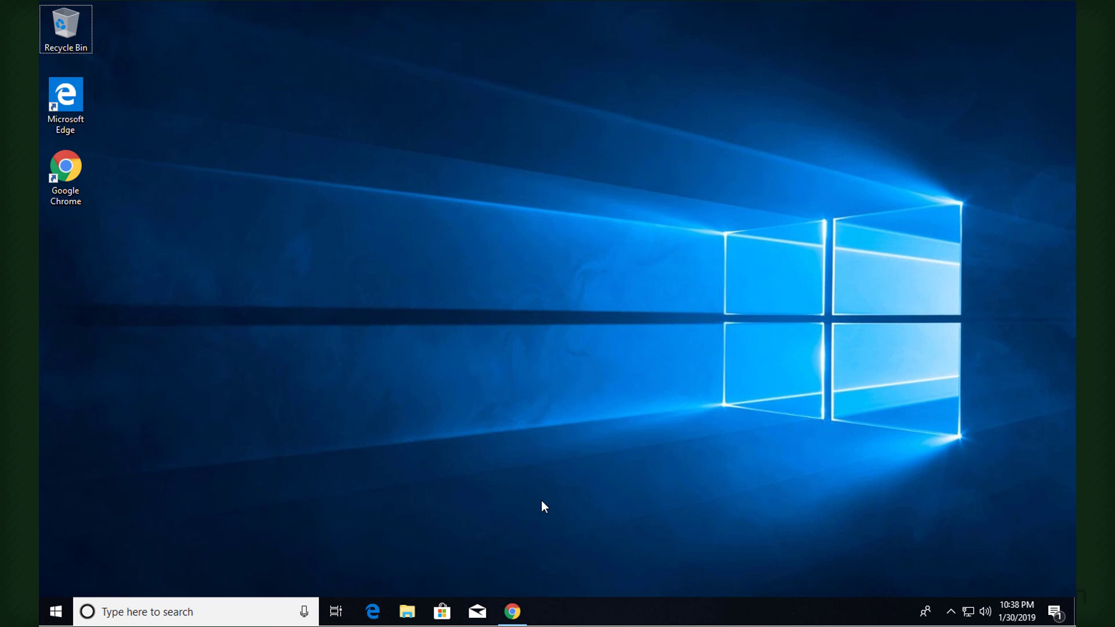
Search for 'mixcraft' in Chrome and download the Mixcraft 8 free trial from Acoustica's site
{"action": "left_click", "coordinate": [512, 611]}
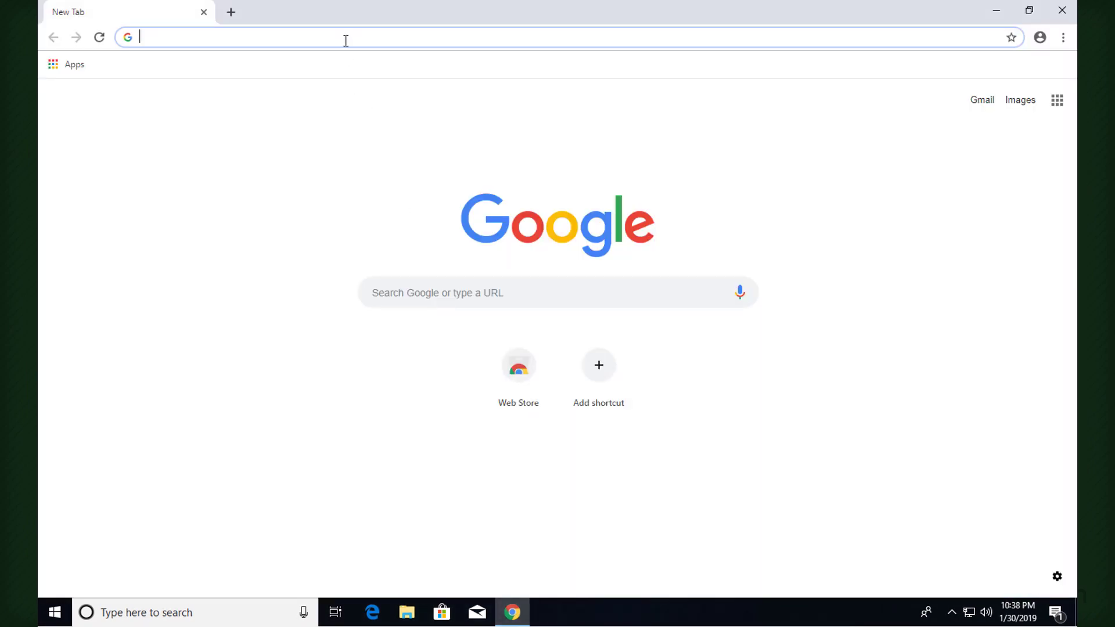
{"action": "type", "text": "mixcraft"}
{"action": "key", "text": "Return"}
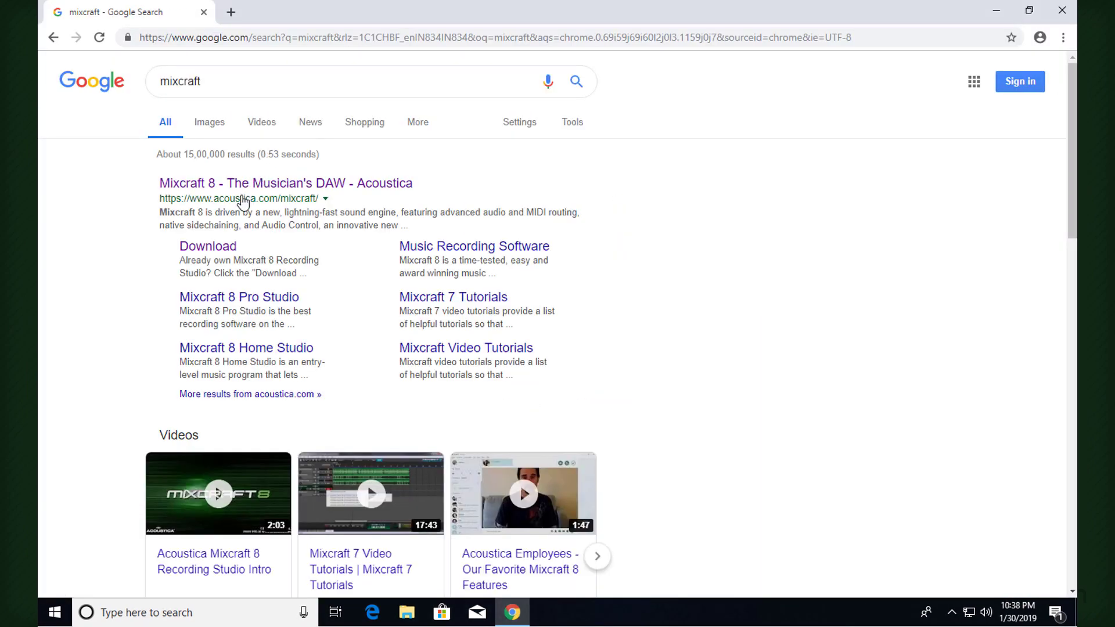
{"action": "left_click", "coordinate": [245, 185]}
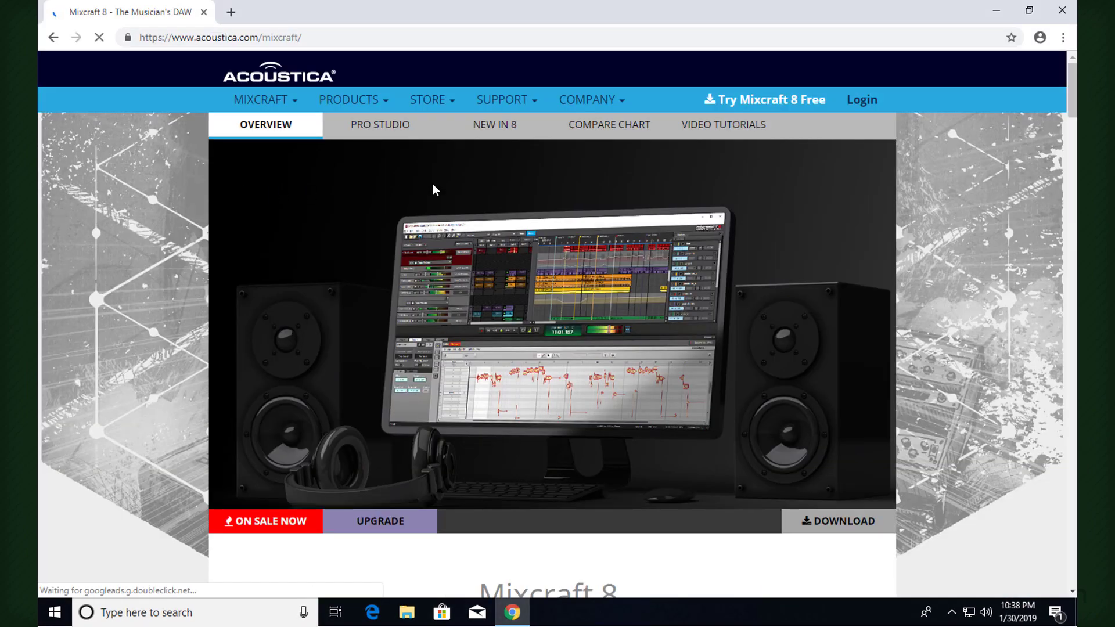
{"action": "left_click", "coordinate": [769, 106]}
{"action": "scroll", "coordinate": [796, 224], "scroll_direction": "down", "scroll_amount": 8}
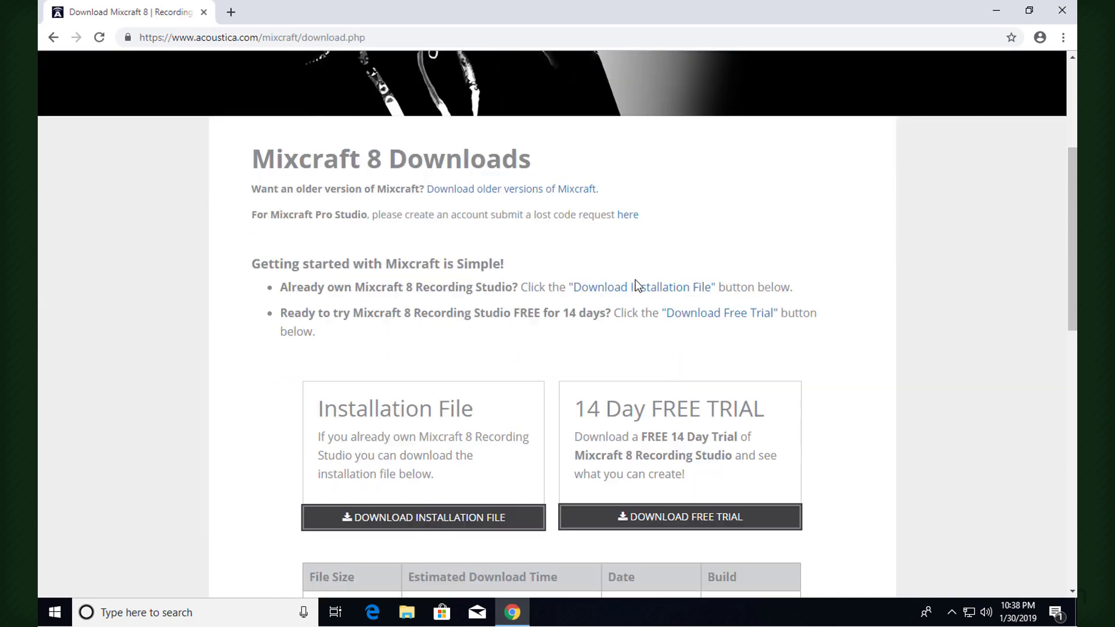
{"action": "left_click", "coordinate": [677, 277]}
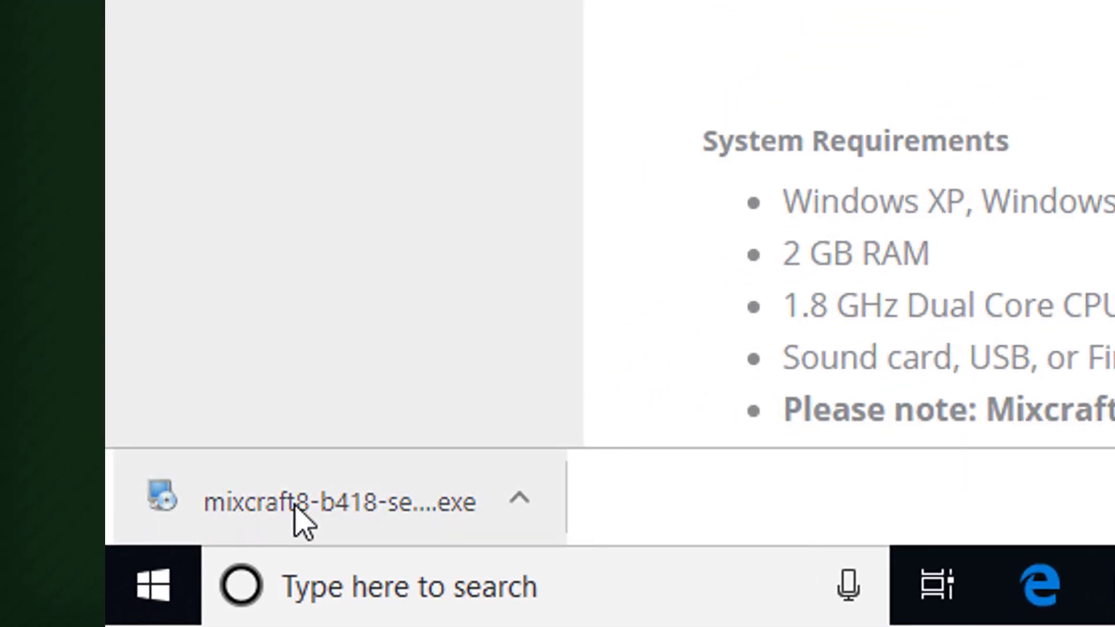
Run the installer, keeping 32-bit and the default install, loop library and shortcut folders
{"action": "left_click", "coordinate": [293, 511]}
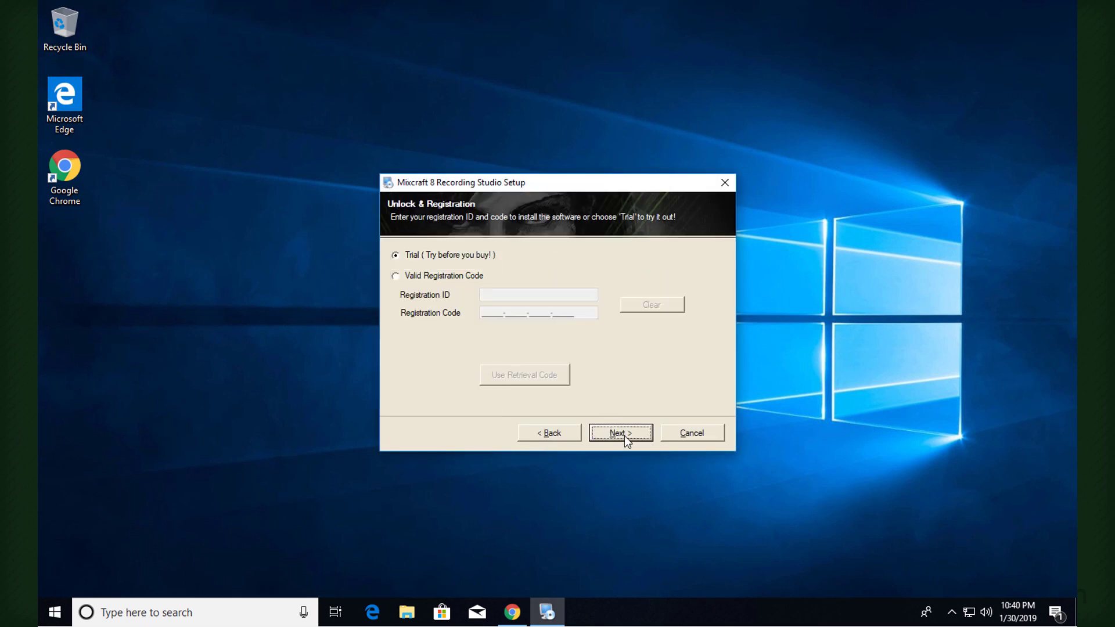
{"action": "left_click", "coordinate": [624, 435]}
{"action": "left_click", "coordinate": [623, 433]}
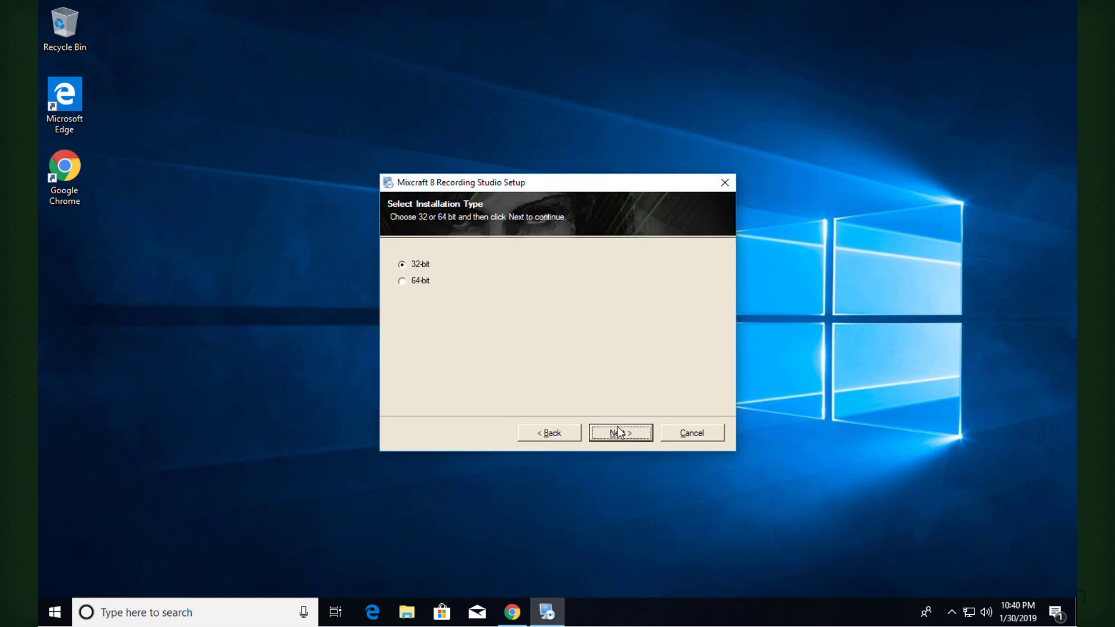
{"action": "left_click", "coordinate": [623, 430]}
{"action": "left_click", "coordinate": [622, 426]}
{"action": "left_click", "coordinate": [622, 430]}
{"action": "left_click", "coordinate": [621, 430]}
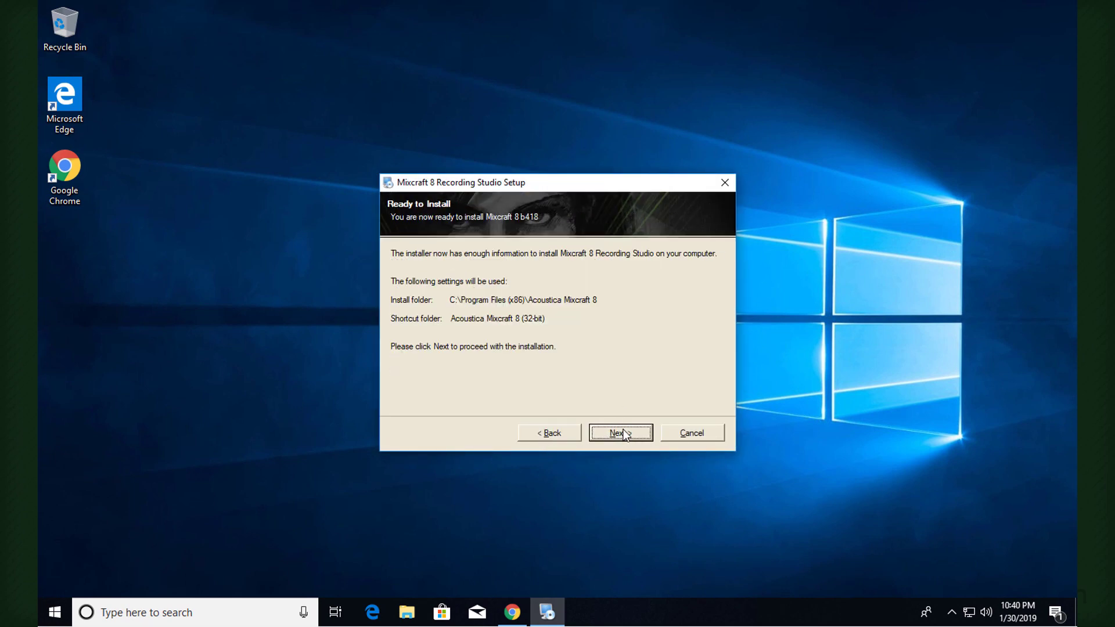
{"action": "left_click", "coordinate": [622, 430]}
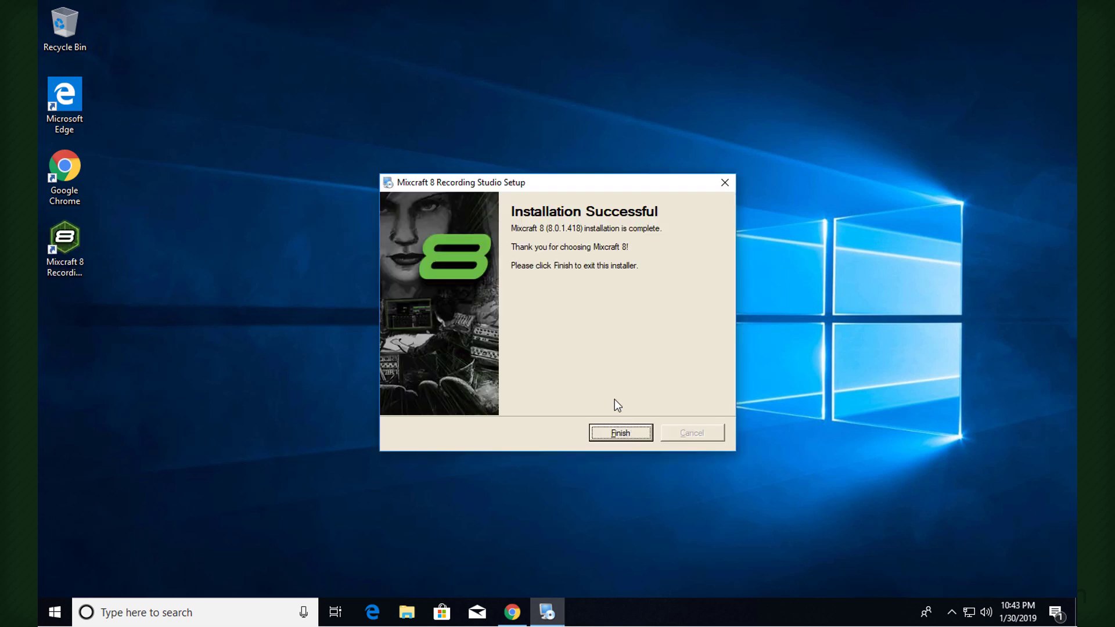
Close the installer, search '8 bit plugin', and download the Windows VSTi edition from YMCK
{"action": "left_click", "coordinate": [620, 433]}
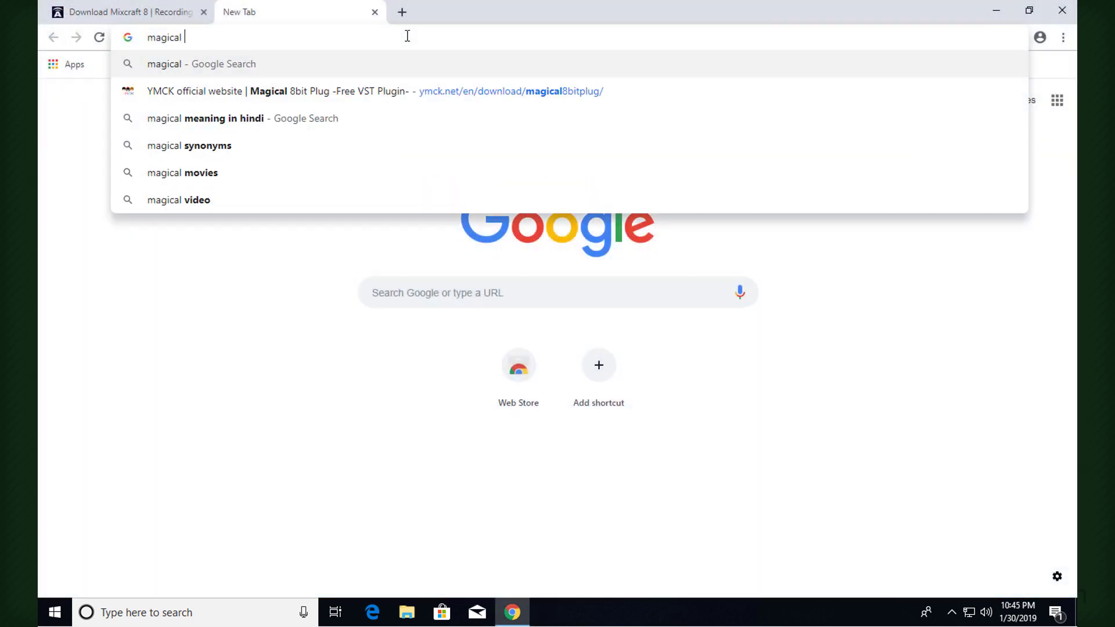
{"action": "type", "text": "8 bit plugin"}
{"action": "key", "text": "Return"}
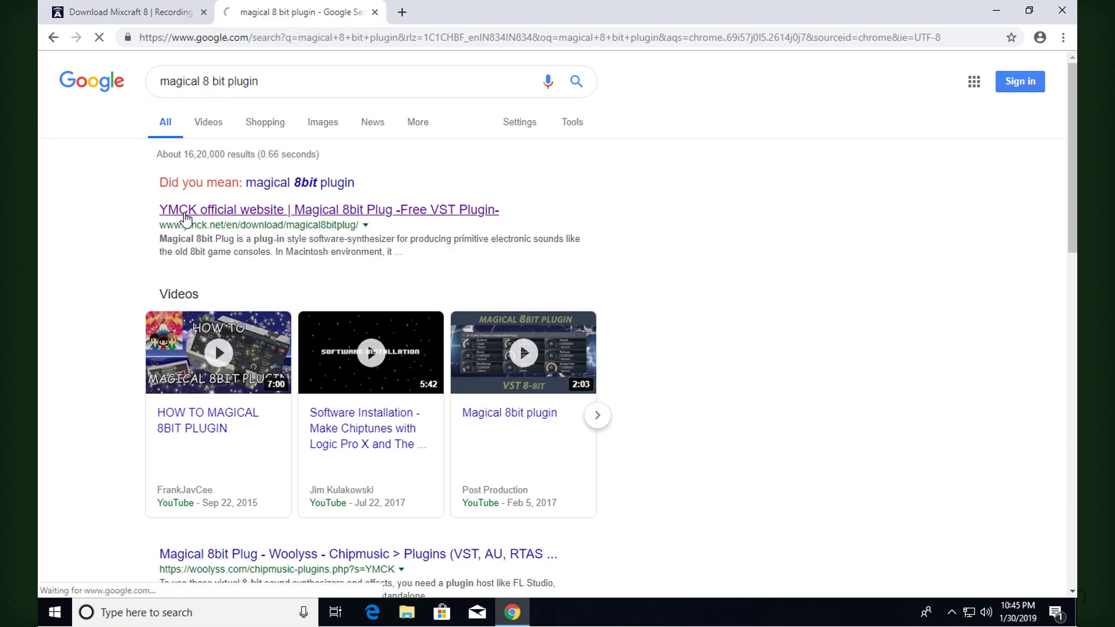
{"action": "scroll", "coordinate": [393, 454], "scroll_direction": "down", "scroll_amount": 5}
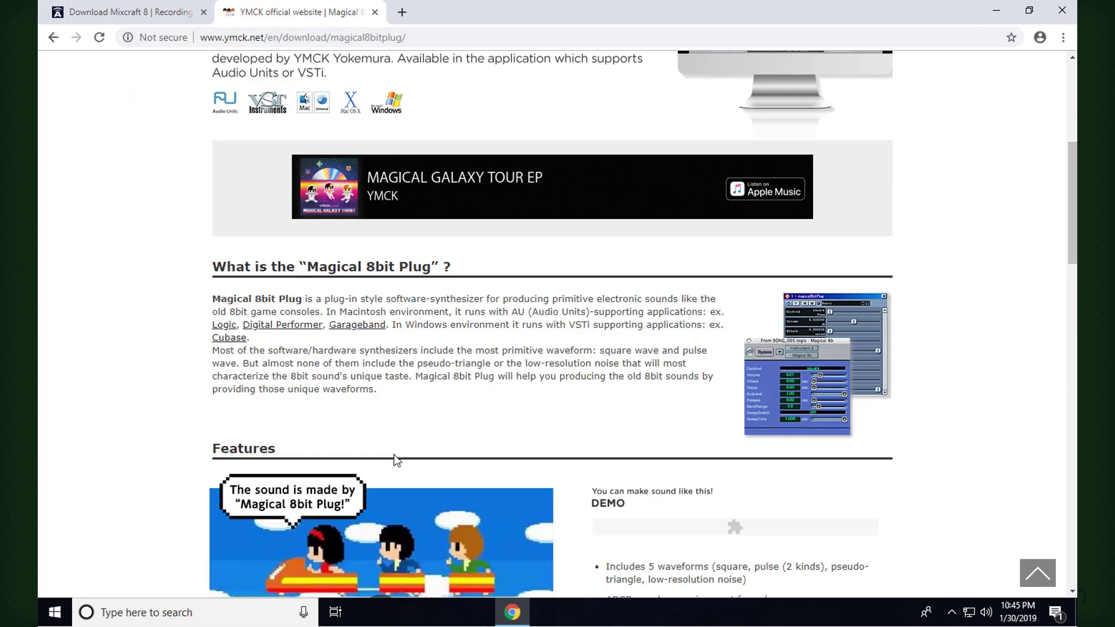
{"action": "scroll", "coordinate": [397, 449], "scroll_direction": "down", "scroll_amount": 15}
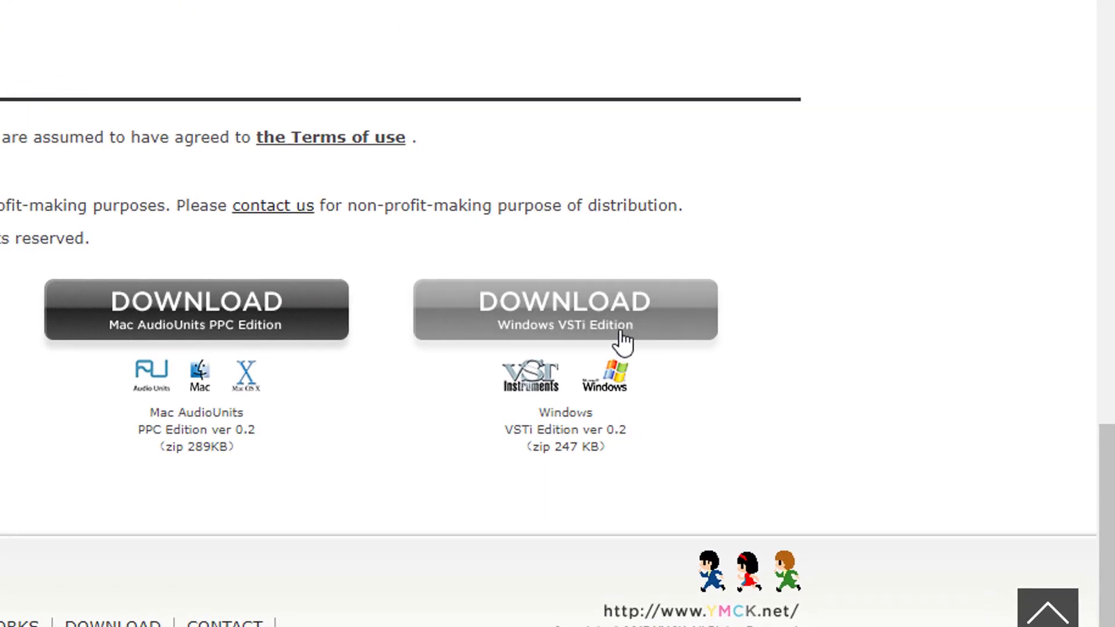
{"action": "left_click", "coordinate": [621, 333]}
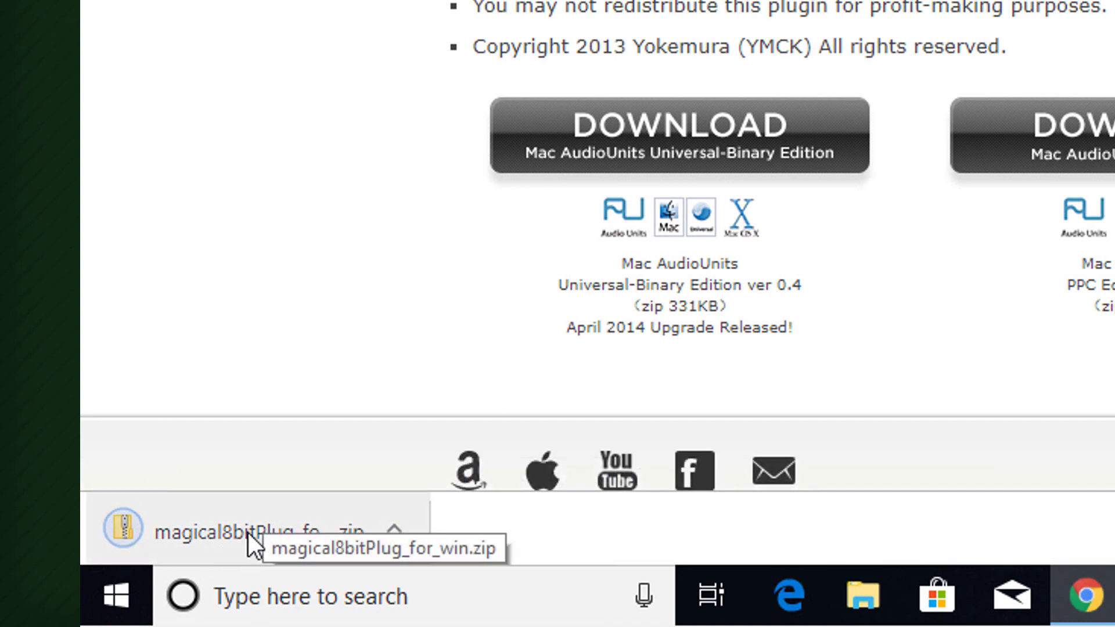
Open magical8bitPlug_for_win.zip and select magical8bitPlug3.dll inside its folder
{"action": "left_click", "coordinate": [249, 532]}
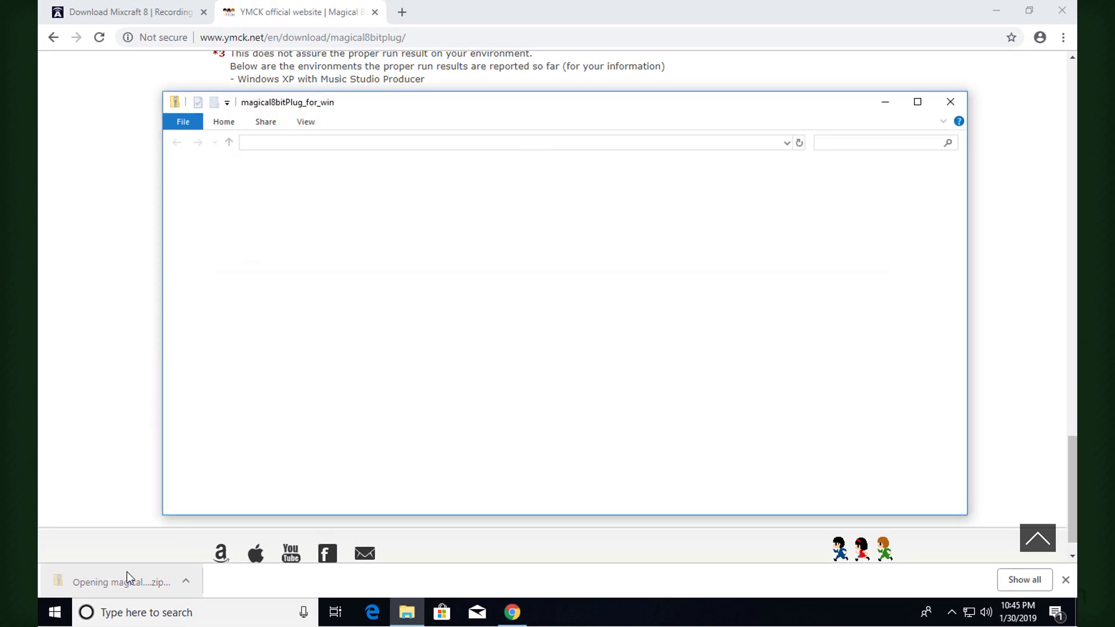
{"action": "left_click", "coordinate": [996, 12]}
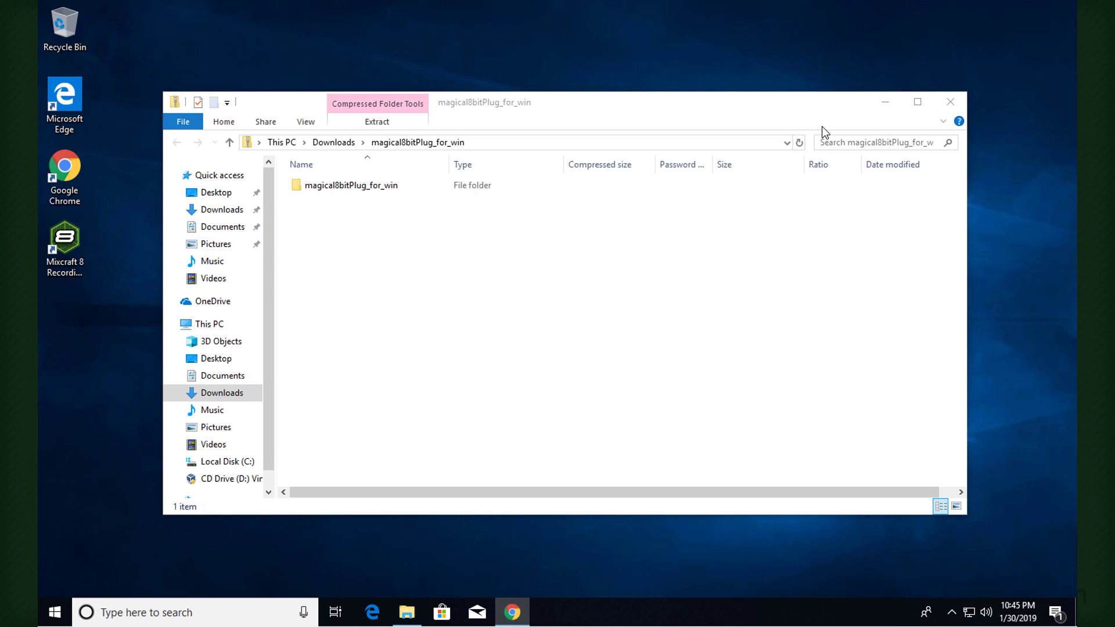
{"action": "left_click", "coordinate": [375, 191]}
{"action": "double_click", "coordinate": [375, 192]}
{"action": "left_click", "coordinate": [380, 203]}
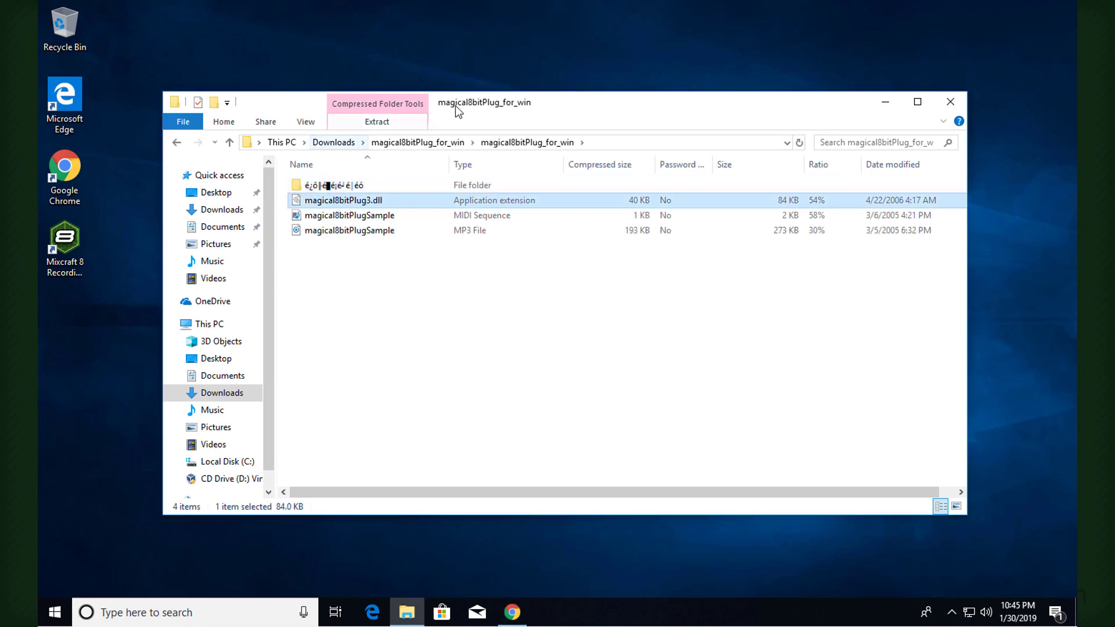
{"action": "left_click_drag", "start_coordinate": [467, 104], "coordinate": [455, 52]}
Open the Mixcraft 8 install location from its shortcut and enter the VST folder
{"action": "right_click", "coordinate": [80, 252]}
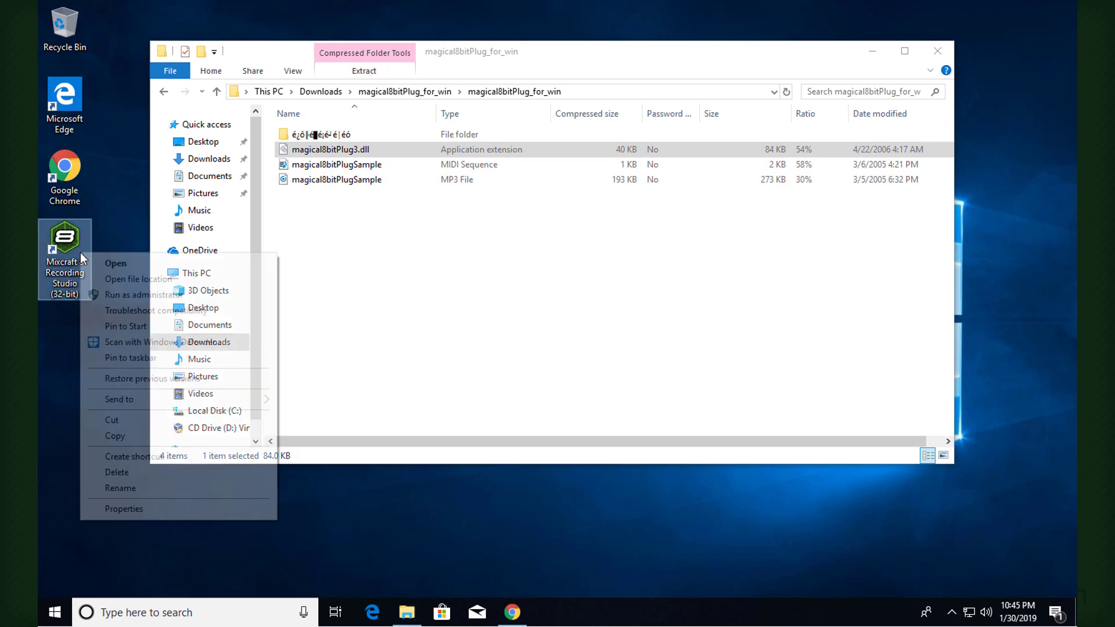
{"action": "left_click", "coordinate": [139, 284]}
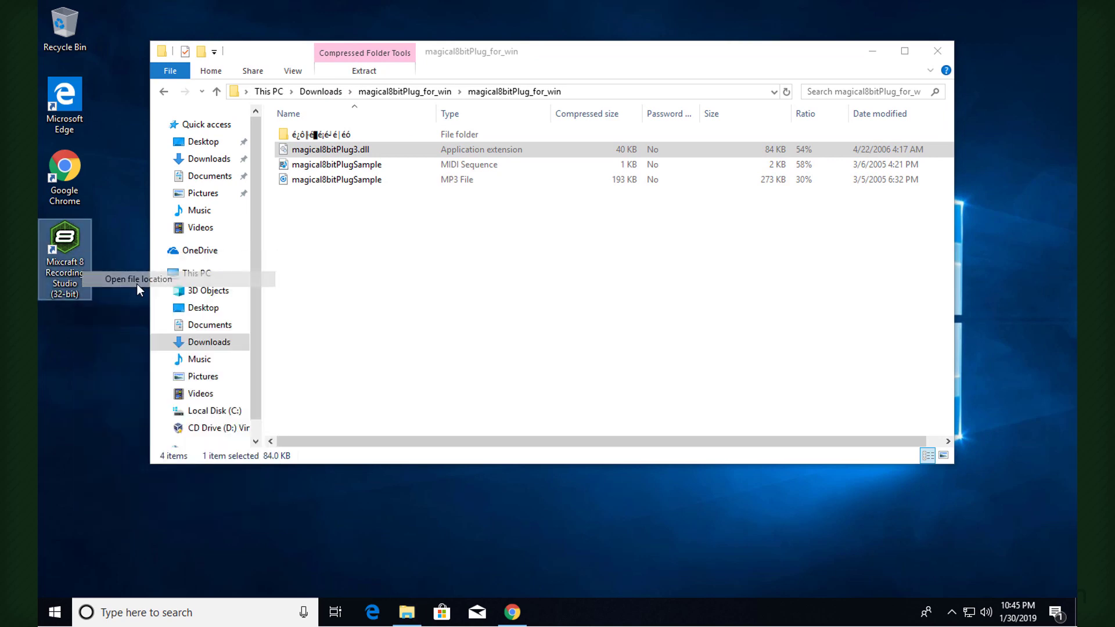
{"action": "left_click_drag", "start_coordinate": [424, 78], "coordinate": [627, 96]}
{"action": "scroll", "coordinate": [550, 270], "scroll_direction": "up", "scroll_amount": 6}
{"action": "scroll", "coordinate": [550, 273], "scroll_direction": "up", "scroll_amount": 1}
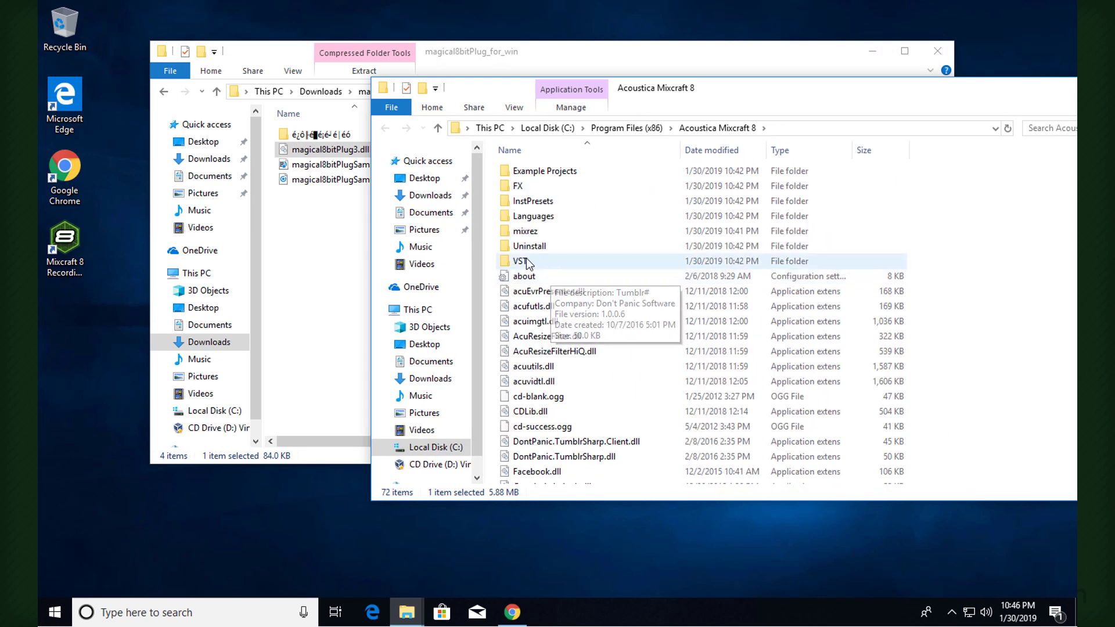
{"action": "double_click", "coordinate": [522, 260]}
{"action": "left_click_drag", "start_coordinate": [511, 51], "coordinate": [399, 70]}
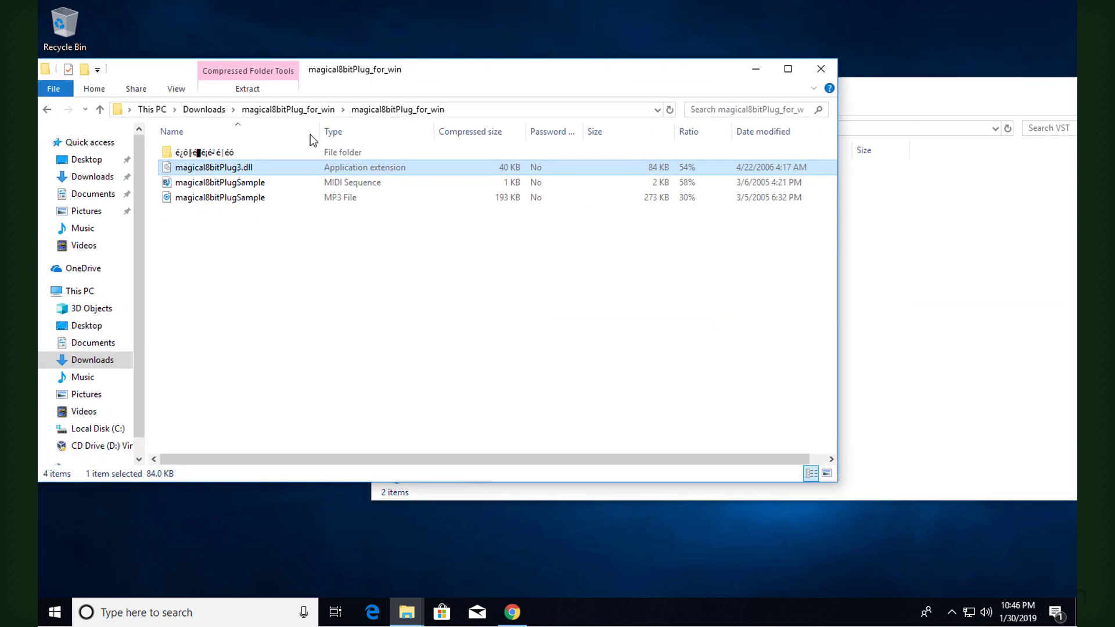
Copy magical8bitPlug3.dll into the VST folder, approving the administrator prompt
{"action": "right_click", "coordinate": [226, 174]}
{"action": "left_click", "coordinate": [250, 215]}
{"action": "left_click", "coordinate": [896, 241]}
{"action": "right_click", "coordinate": [560, 236]}
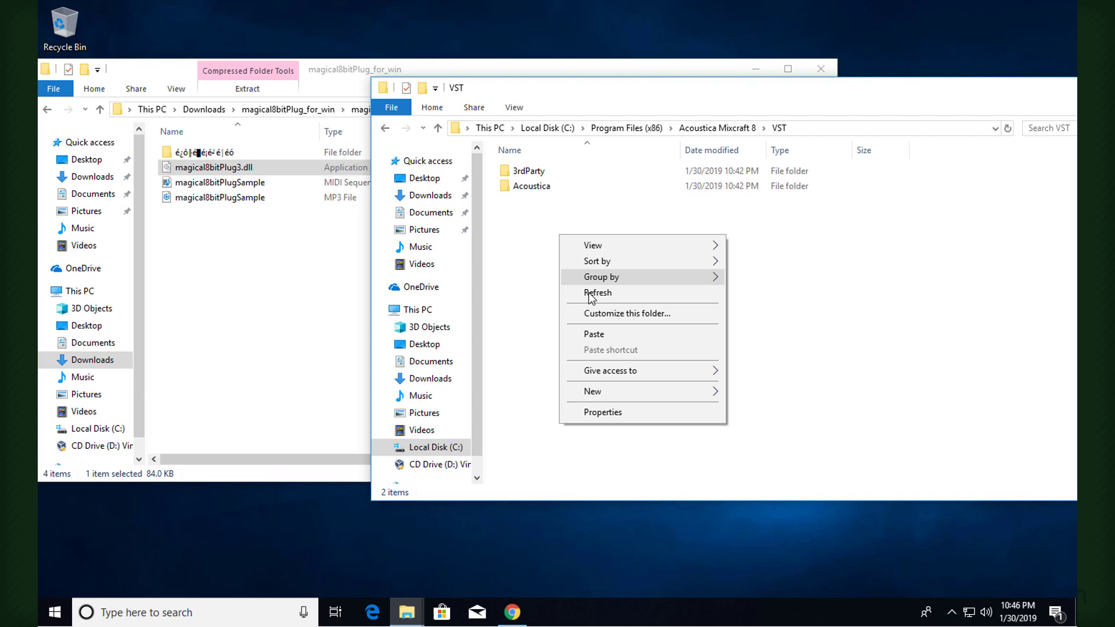
{"action": "left_click", "coordinate": [604, 336]}
{"action": "left_click", "coordinate": [365, 211]}
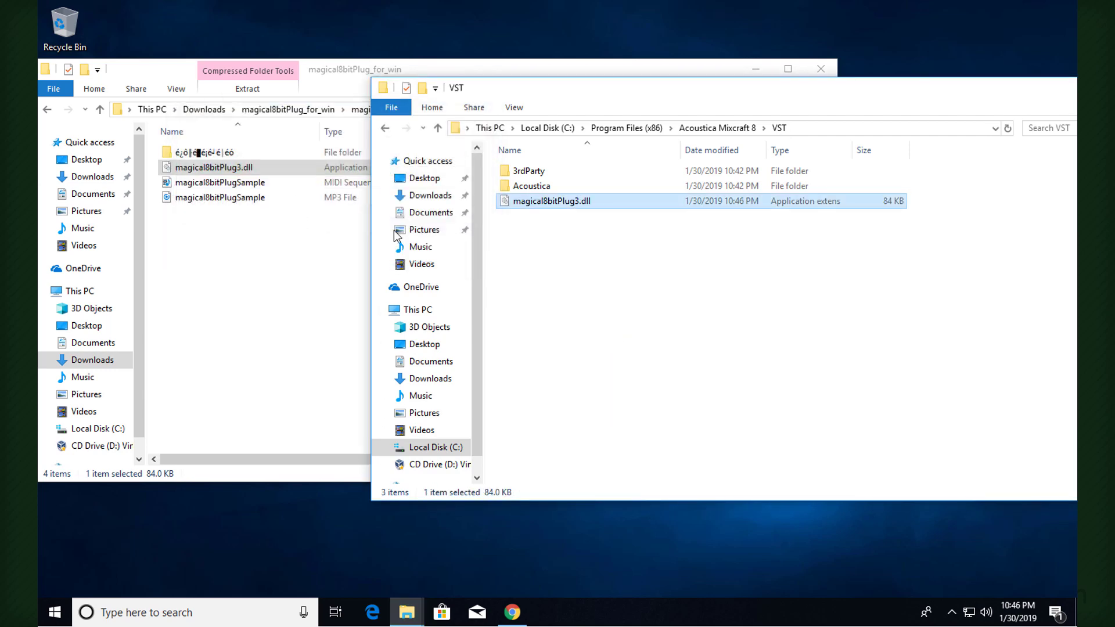
Close the zip window and launch Mixcraft 8 from the desktop
{"action": "left_click", "coordinate": [821, 69]}
{"action": "left_click_drag", "start_coordinate": [836, 94], "coordinate": [734, 92]}
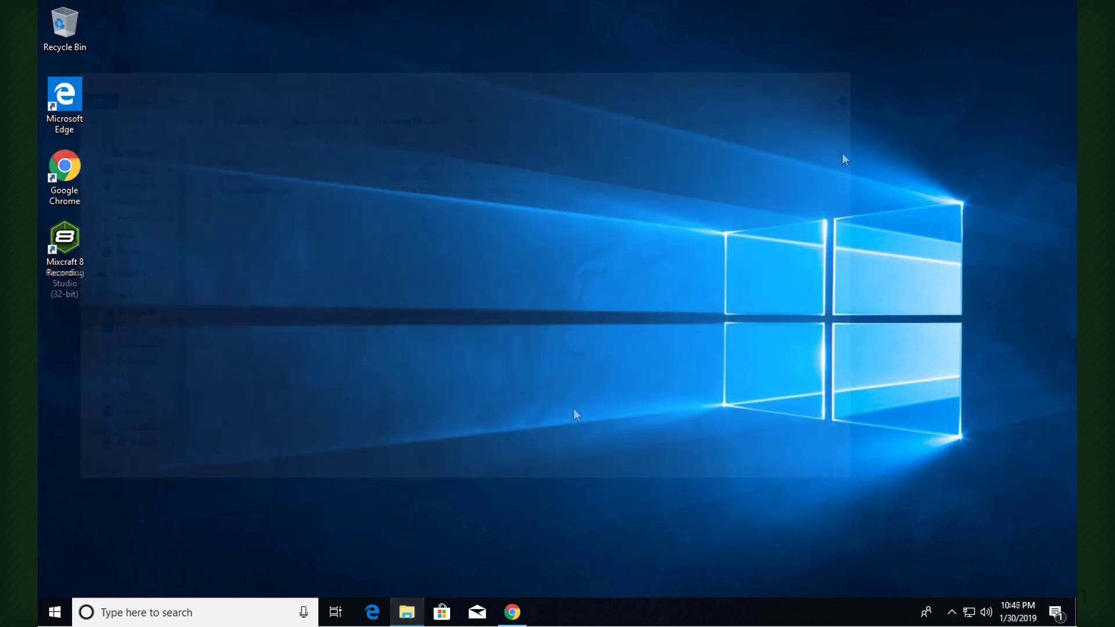
{"action": "double_click", "coordinate": [61, 247]}
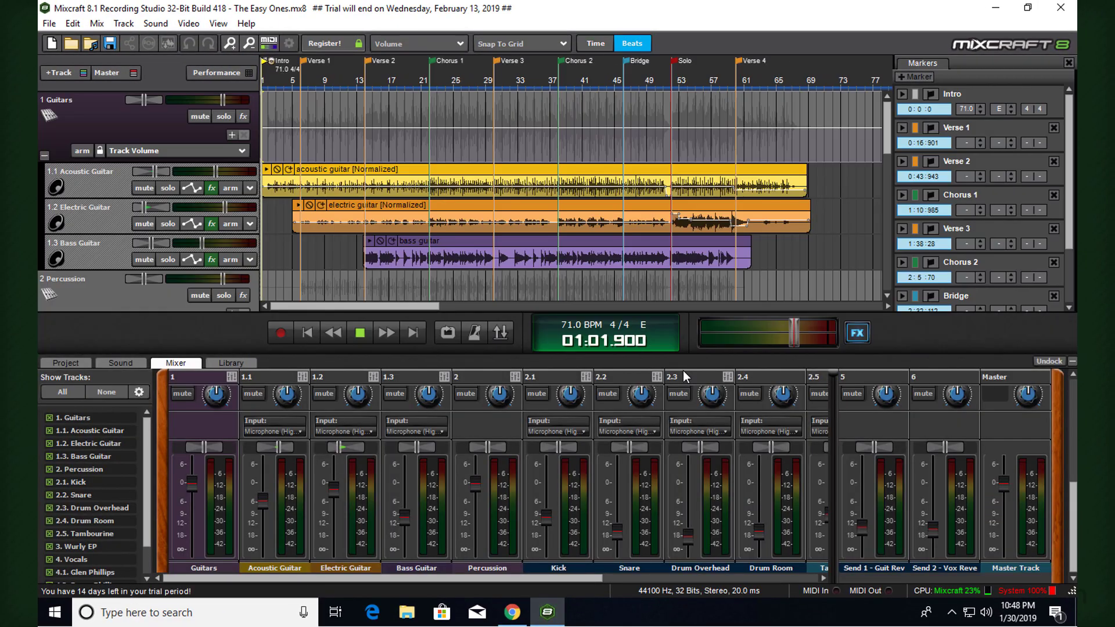
Stop the demo project's playback and choose File > New Project
{"action": "left_click", "coordinate": [367, 341]}
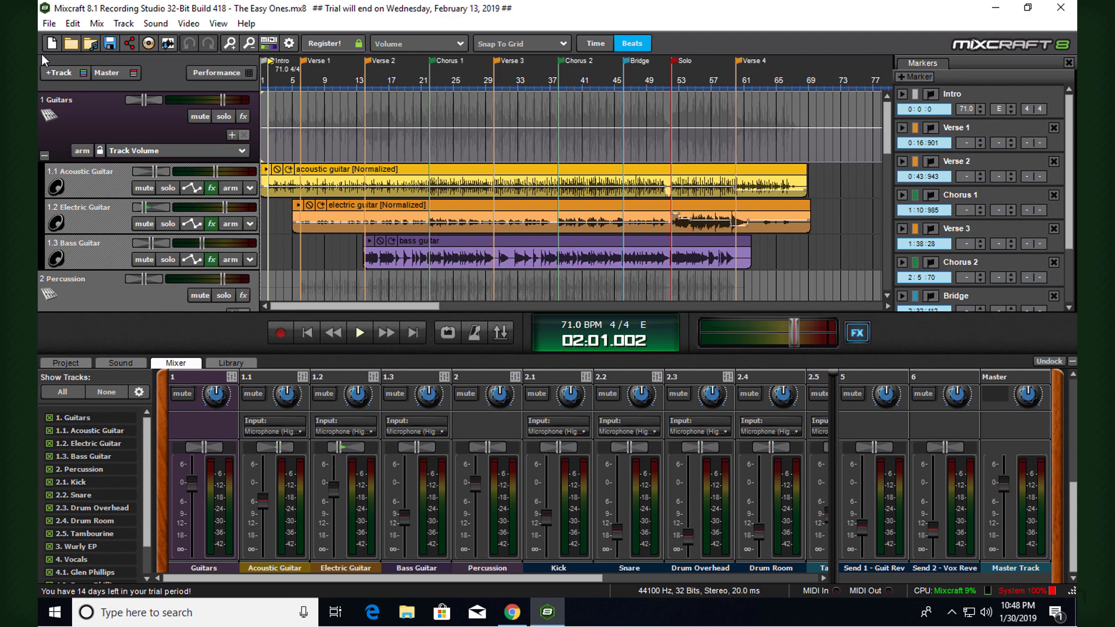
{"action": "left_click", "coordinate": [50, 24]}
{"action": "left_click", "coordinate": [78, 42]}
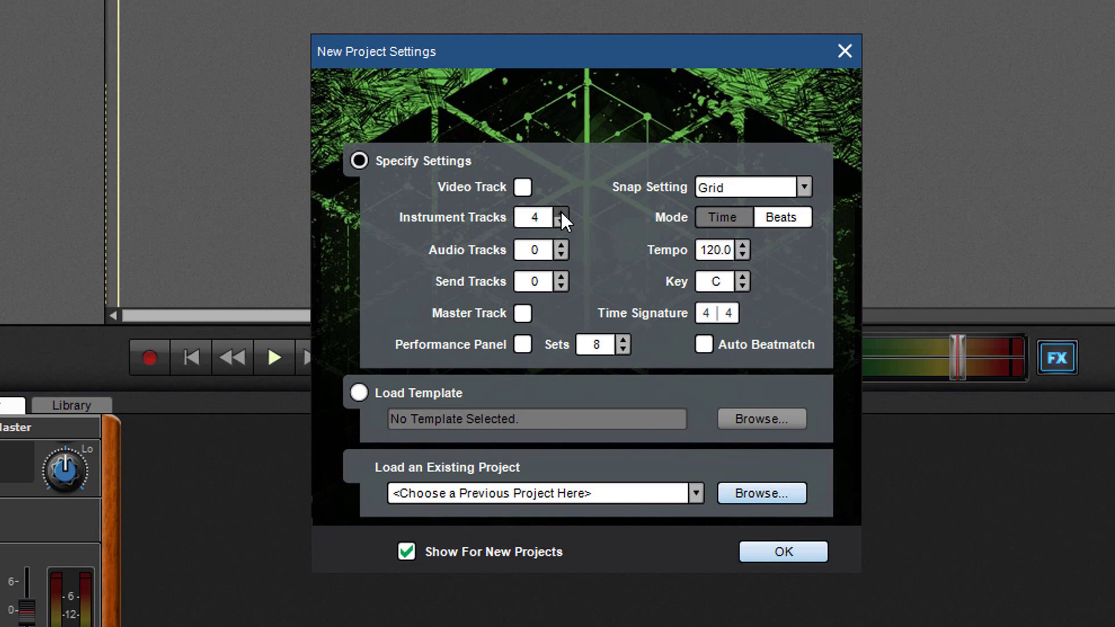
Confirm 4 instrument tracks and 0 audio tracks to create the new project
{"action": "left_click", "coordinate": [794, 553]}
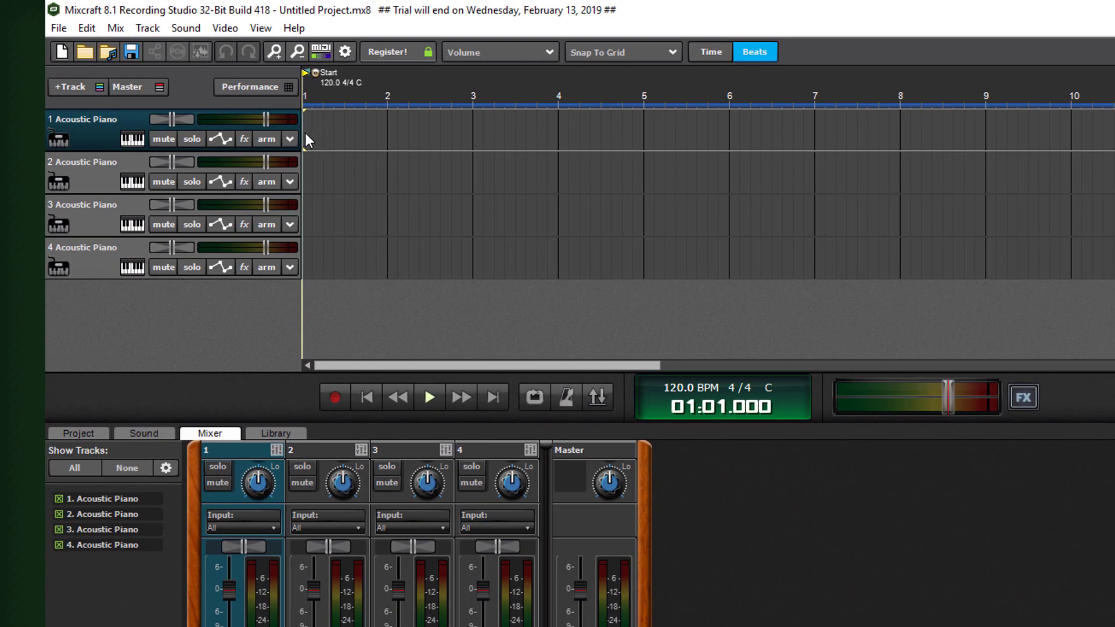
Create a MIDI clip on track 1 and draw C4, D4, C4, E4 eighth notes in bar 1
{"action": "double_click", "coordinate": [306, 135]}
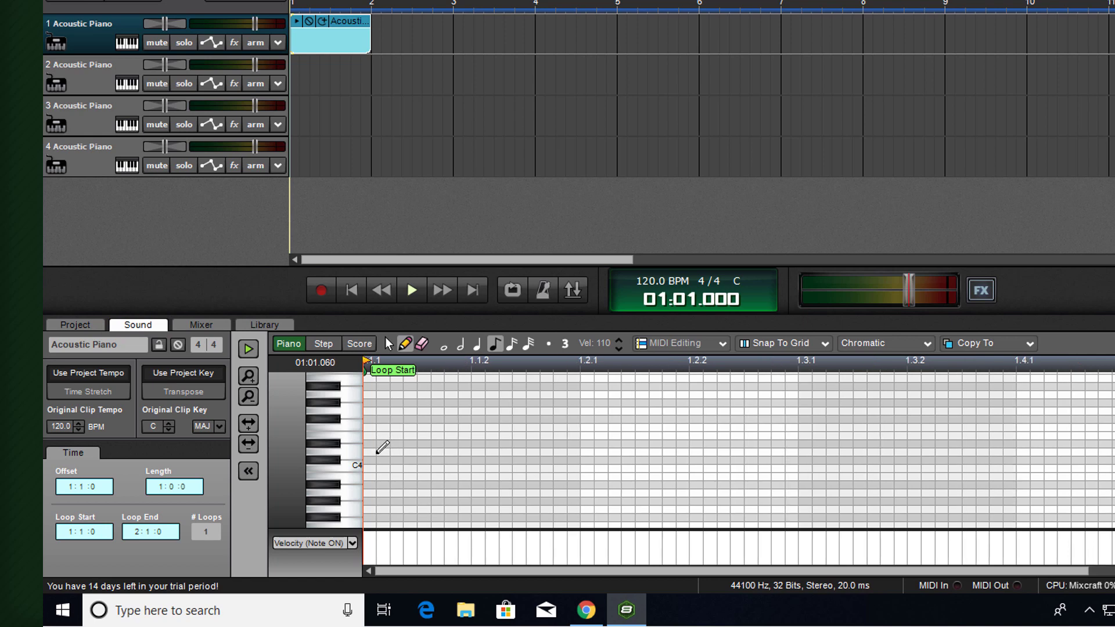
{"action": "left_click", "coordinate": [368, 465]}
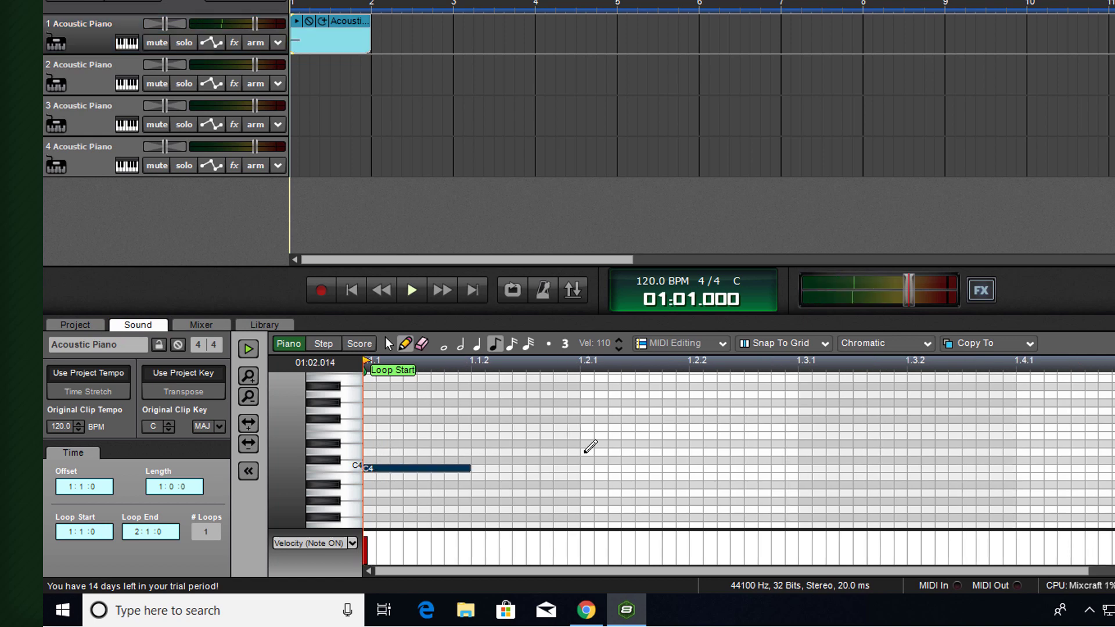
{"action": "left_click", "coordinate": [586, 451]}
{"action": "left_click", "coordinate": [803, 469]}
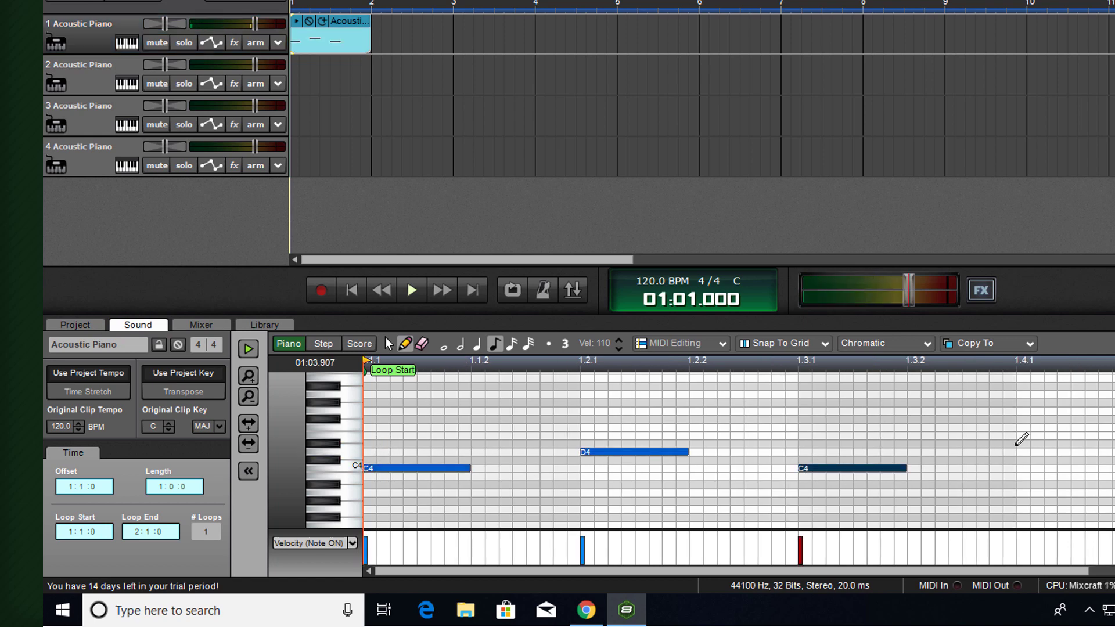
{"action": "left_click", "coordinate": [1019, 436]}
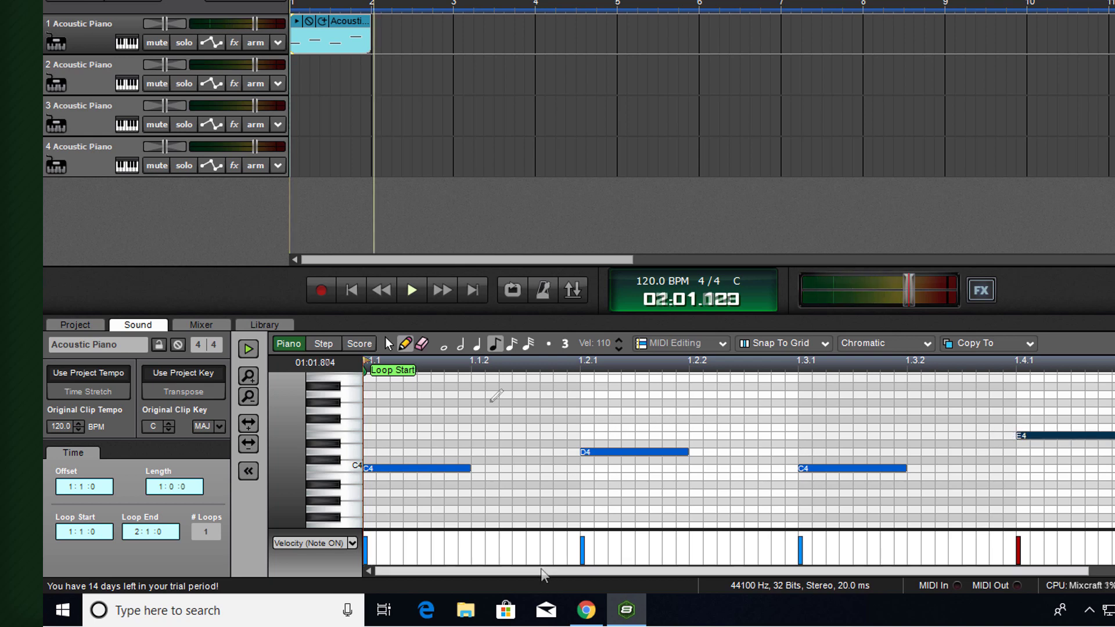
Extend the clip loop to bar 3, add B3, C4, B3, D4 in bar 2, and play from the start
{"action": "scroll", "coordinate": [614, 458], "scroll_direction": "down", "scroll_amount": 3}
{"action": "left_click_drag", "start_coordinate": [974, 371], "coordinate": [974, 371]}
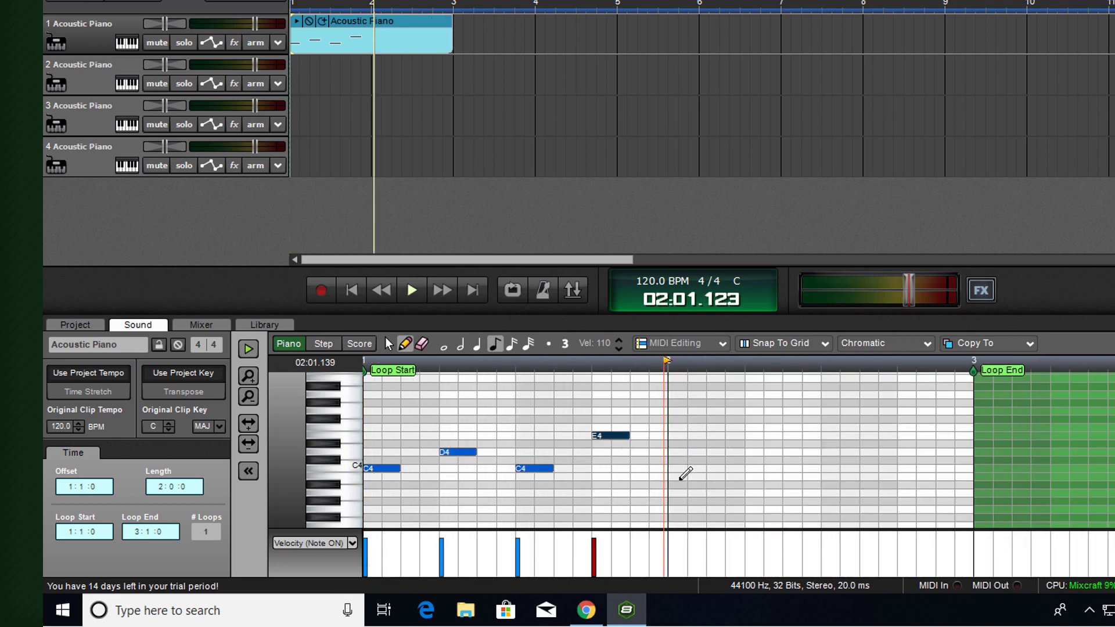
{"action": "left_click", "coordinate": [683, 476]}
{"action": "left_click", "coordinate": [748, 468]}
{"action": "left_click", "coordinate": [823, 476]}
{"action": "left_click", "coordinate": [900, 452]}
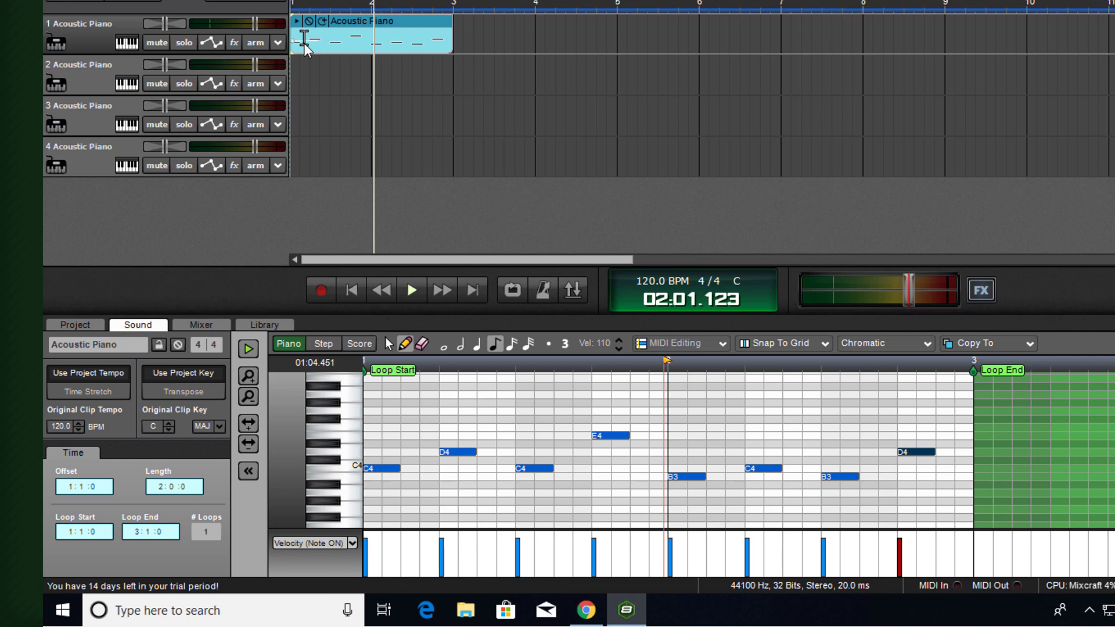
{"action": "key", "text": "Home"}
{"action": "left_click", "coordinate": [412, 290]}
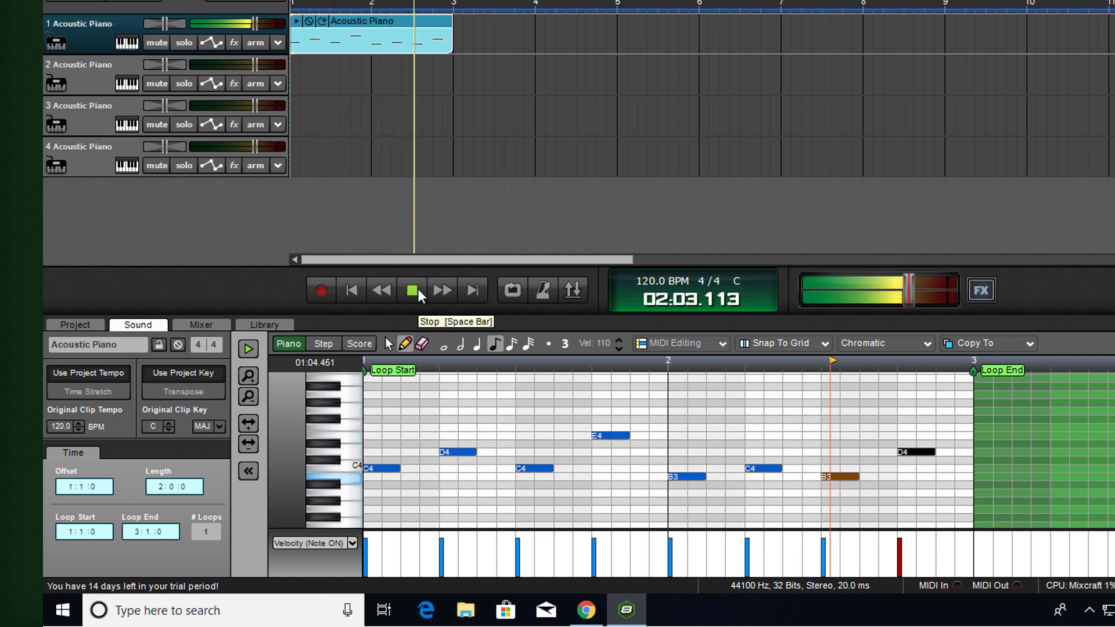
Switch track 1's instrument to the magical8bitPlug3 VSTi and play the melody from bar 1
{"action": "left_click", "coordinate": [416, 287]}
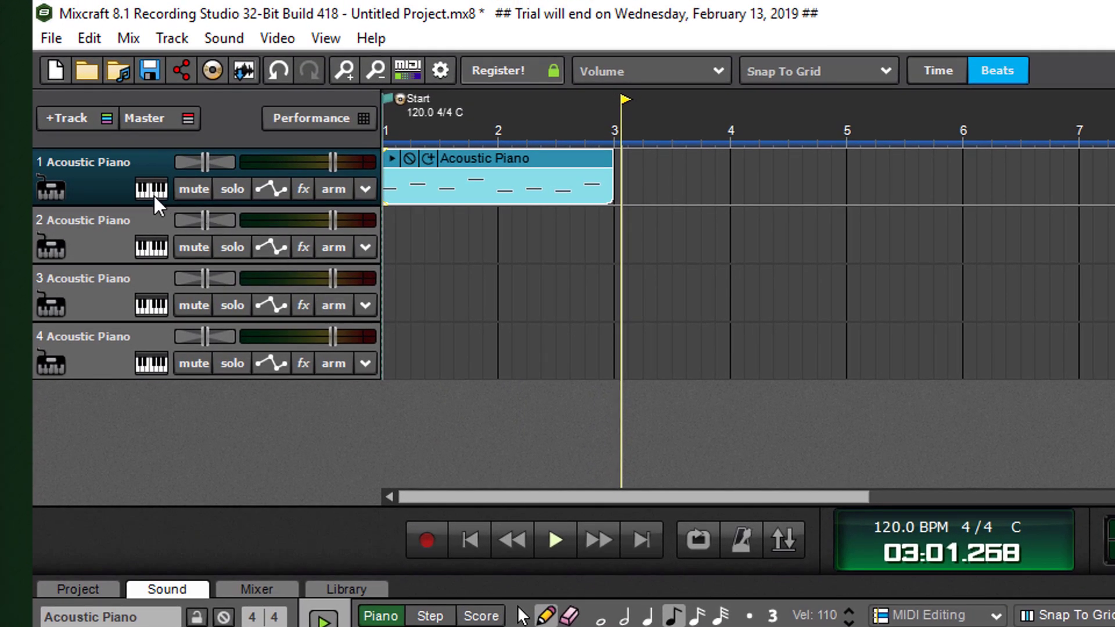
{"action": "left_click", "coordinate": [151, 189]}
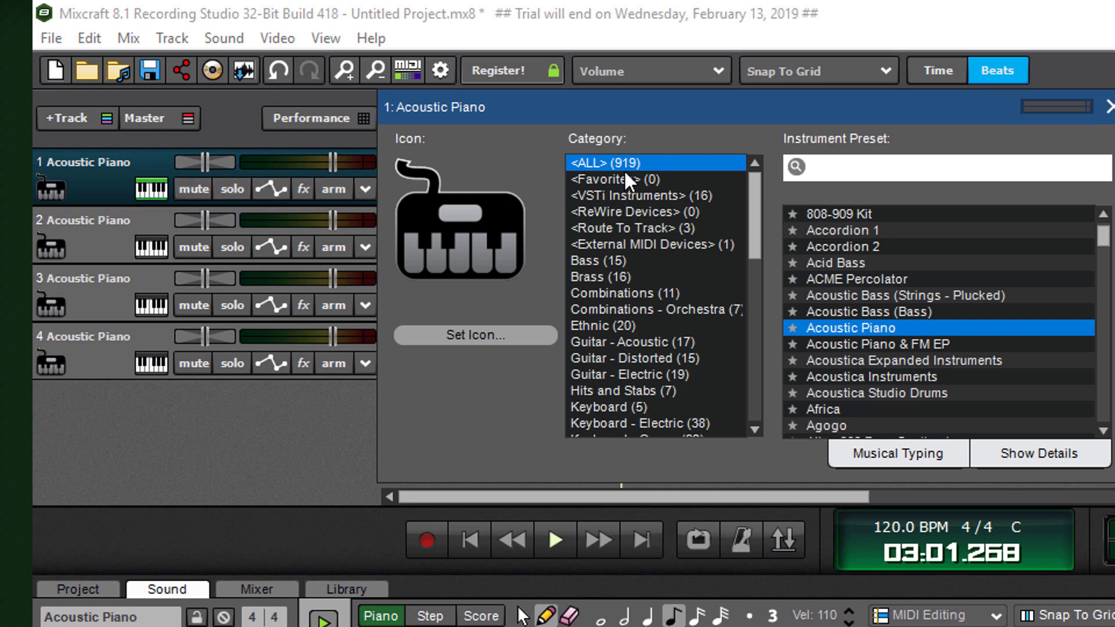
{"action": "left_click", "coordinate": [622, 195]}
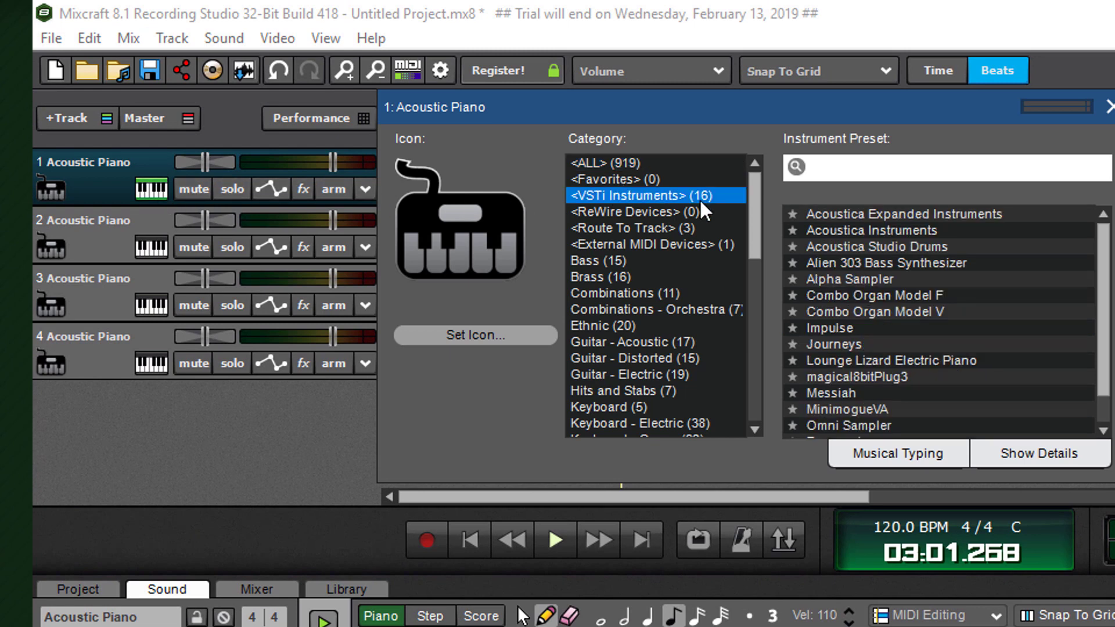
{"action": "left_click", "coordinate": [863, 376]}
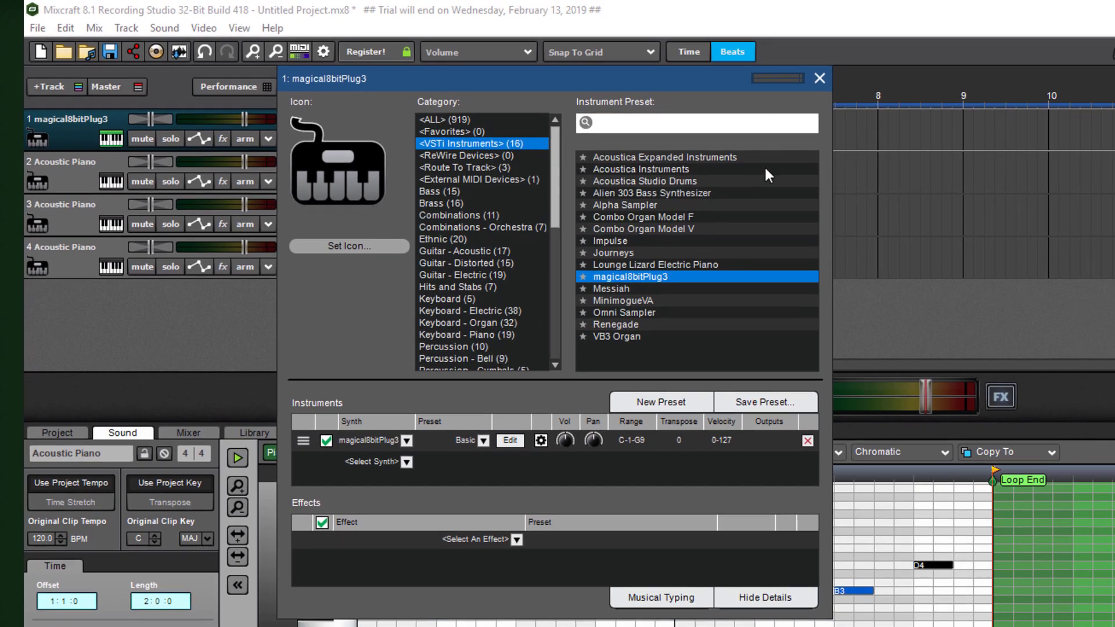
{"action": "left_click", "coordinate": [1004, 96]}
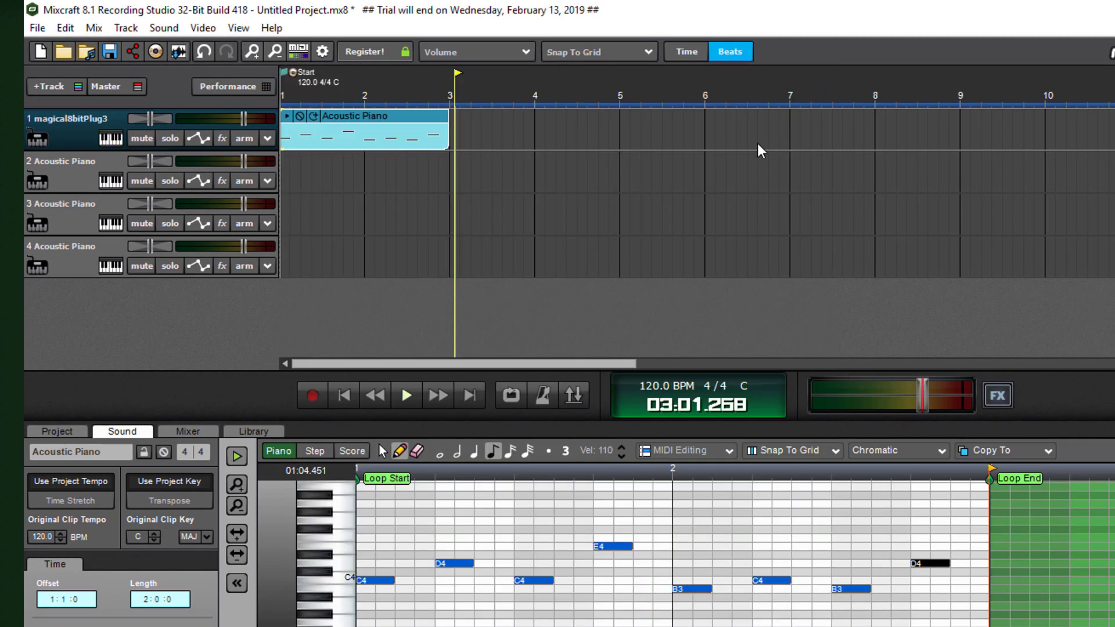
{"action": "left_click", "coordinate": [281, 94]}
{"action": "left_click", "coordinate": [403, 396]}
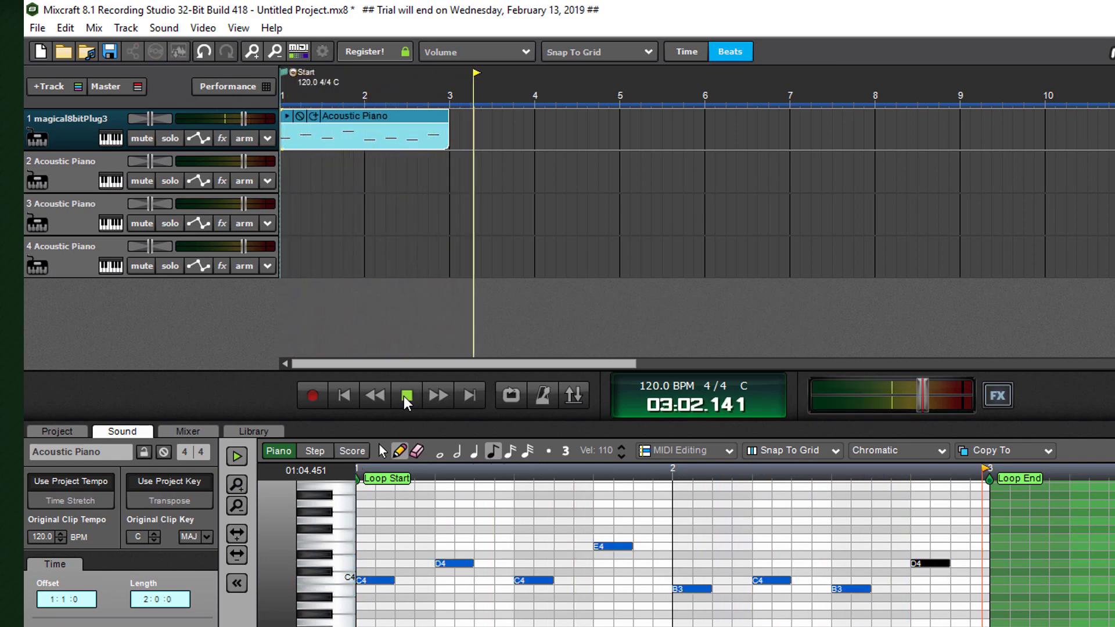
{"action": "left_click", "coordinate": [406, 395]}
Open Musical Typing with Ctrl+Alt+K, audition the synth on keys F, H and S, then close it
{"action": "left_click", "coordinate": [281, 87]}
{"action": "key", "text": "ctrl+alt+k"}
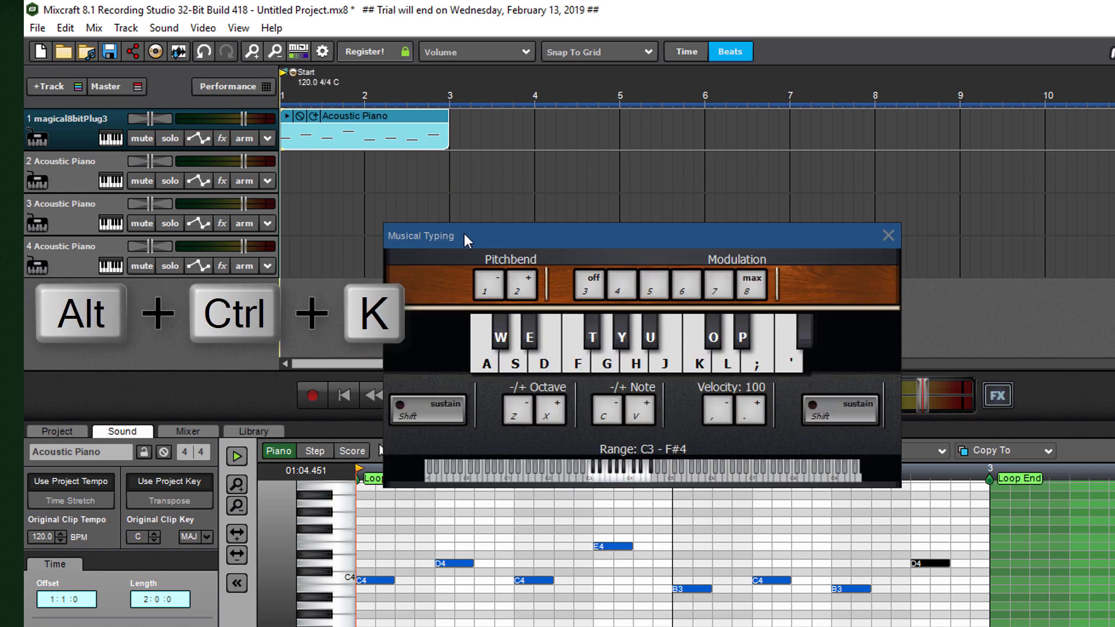
{"action": "left_click_drag", "start_coordinate": [464, 233], "coordinate": [678, 93]}
{"action": "key", "text": "f"}
{"action": "key", "text": "h"}
{"action": "key", "text": "h"}
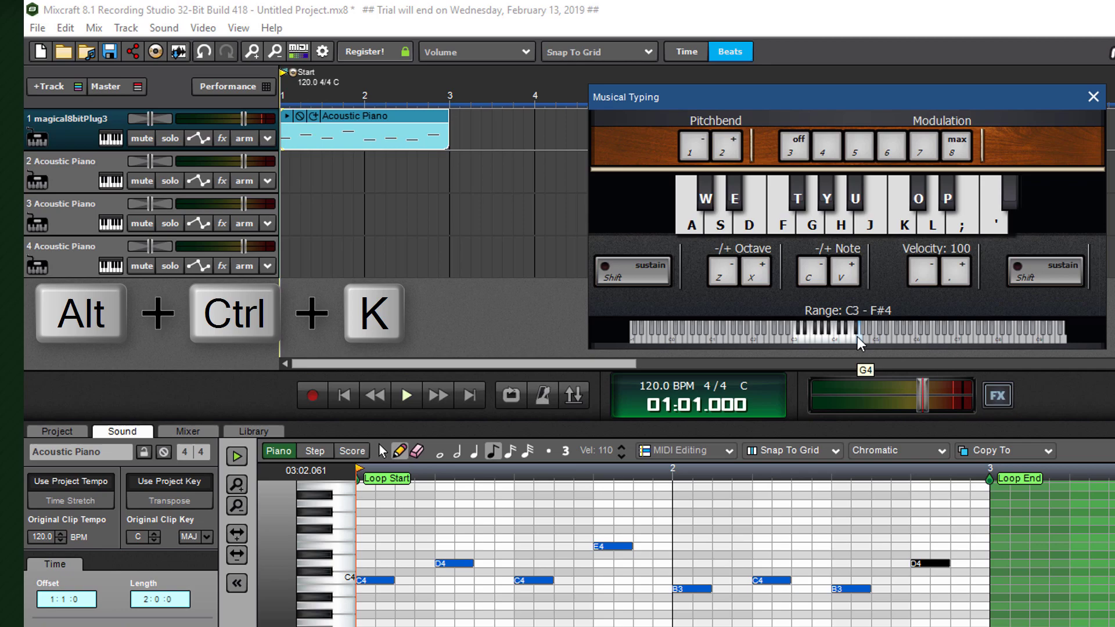
{"action": "key", "text": "f"}
{"action": "key", "text": "s"}
{"action": "key", "text": "h"}
{"action": "key", "text": "h"}
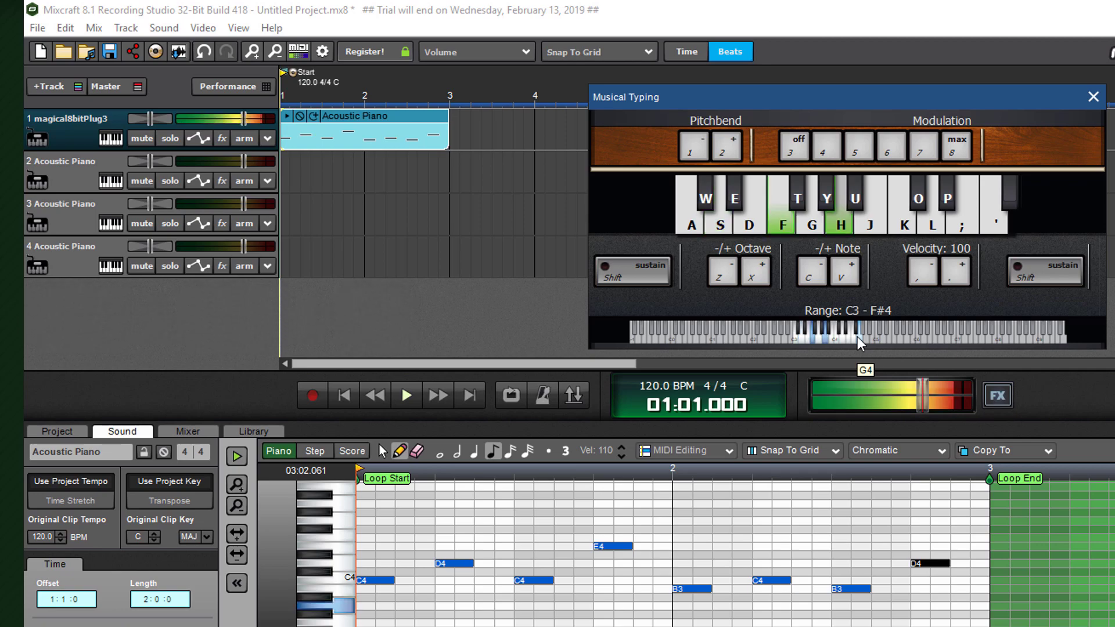
{"action": "left_click", "coordinate": [1094, 97]}
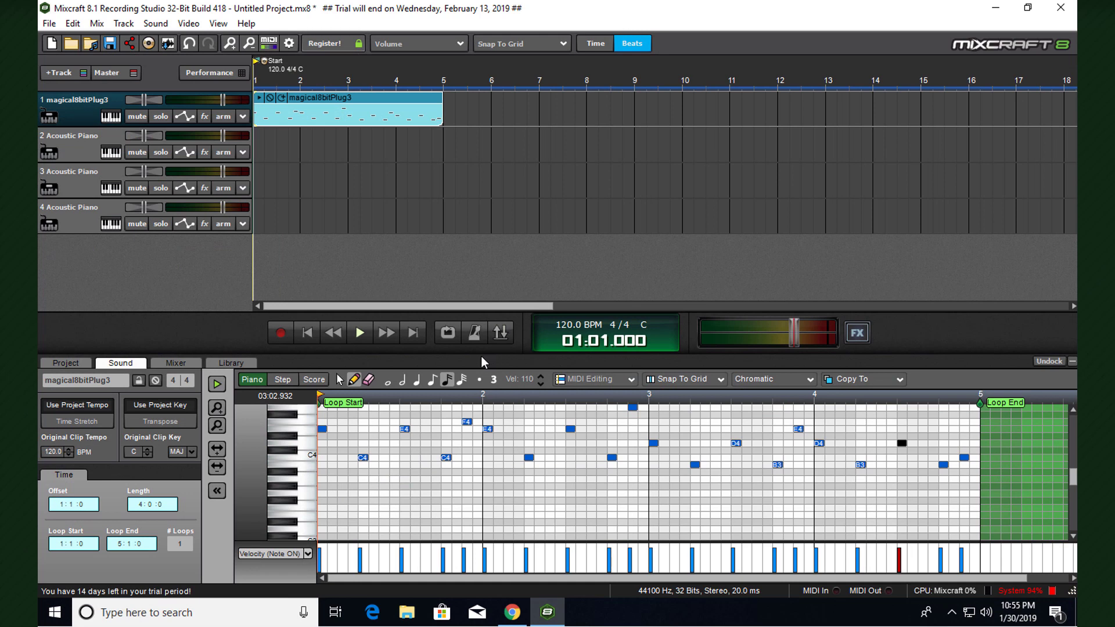
Play the four-bar melody, then loop track 1's clip out to bar 17 and return to the start
{"action": "left_click", "coordinate": [360, 334]}
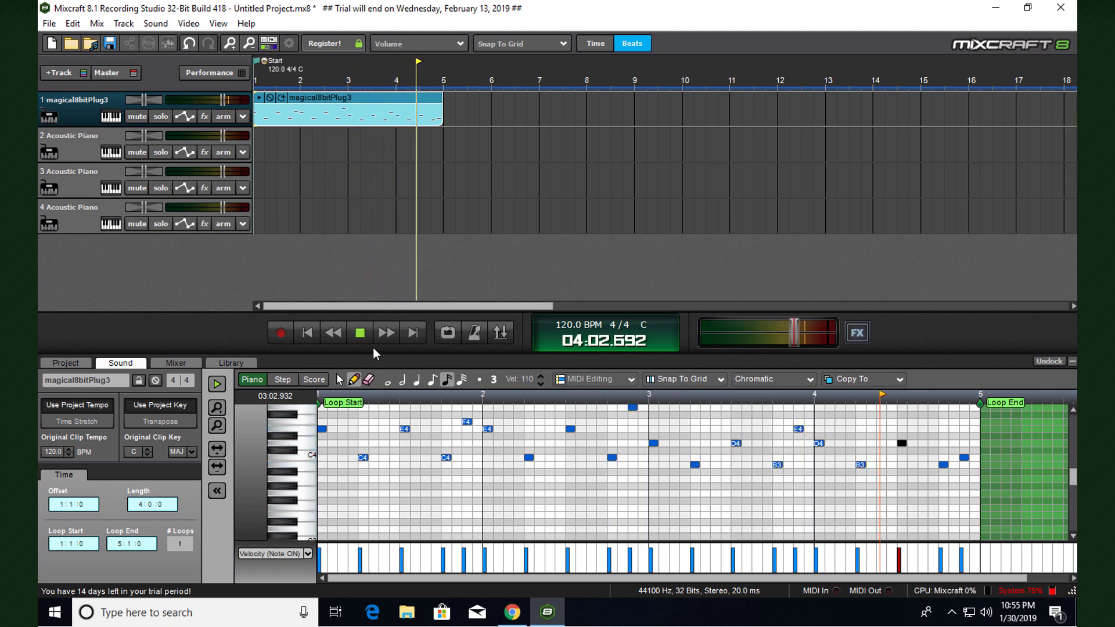
{"action": "left_click", "coordinate": [359, 334]}
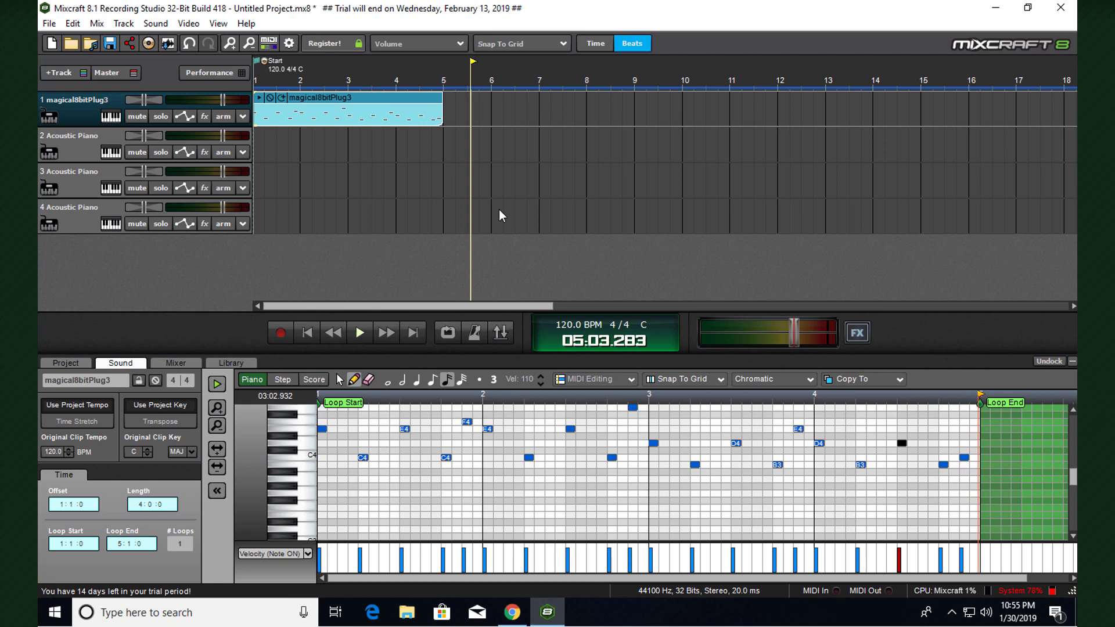
{"action": "scroll", "coordinate": [450, 166], "scroll_direction": "down", "scroll_amount": 1}
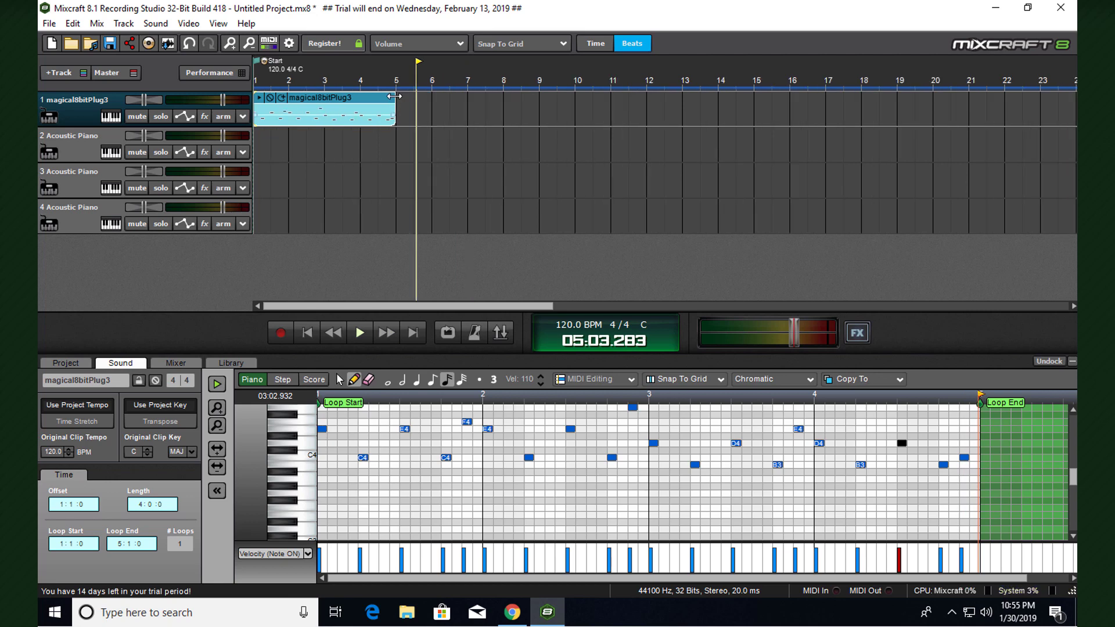
{"action": "left_click_drag", "start_coordinate": [395, 96], "coordinate": [820, 97]}
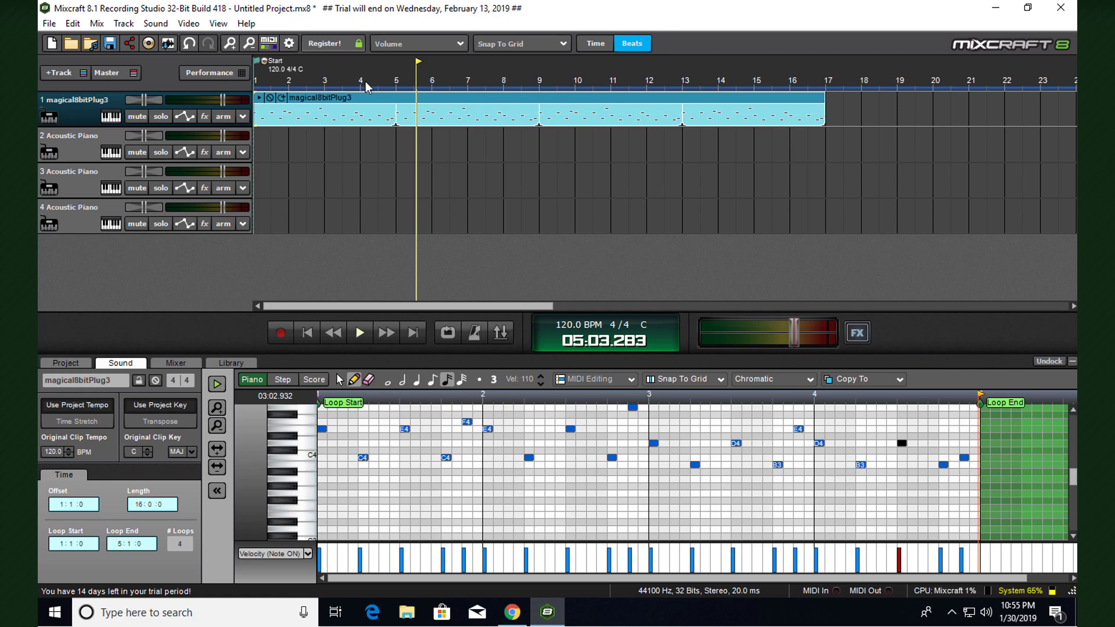
{"action": "key", "text": "Home"}
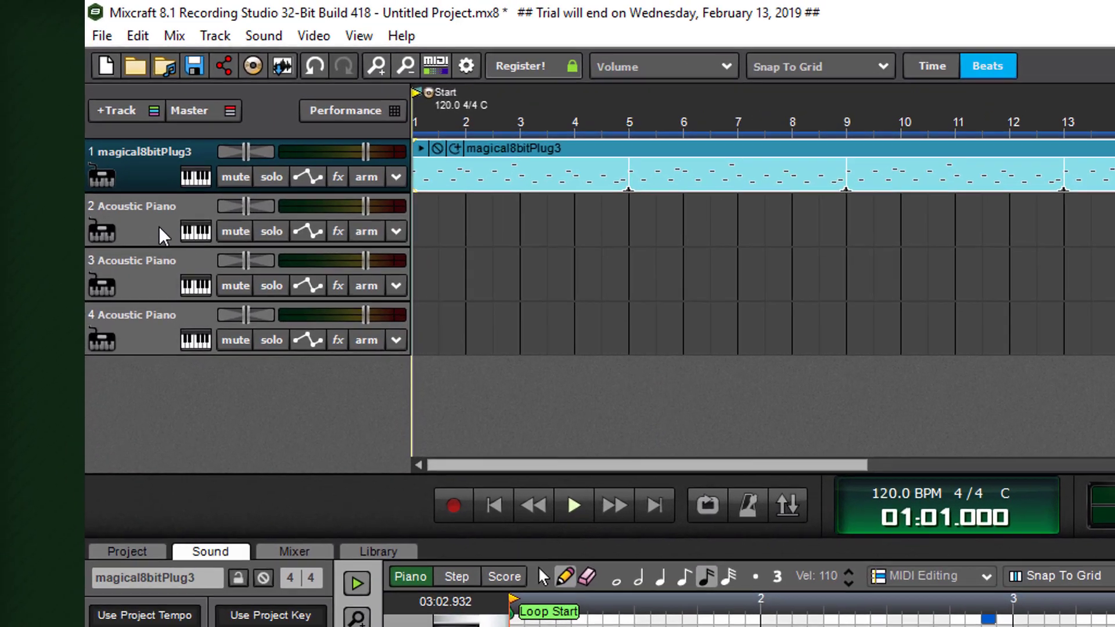
Set track 2's instrument to the magical8bitPlug3 VSTi synth
{"action": "left_click", "coordinate": [159, 225]}
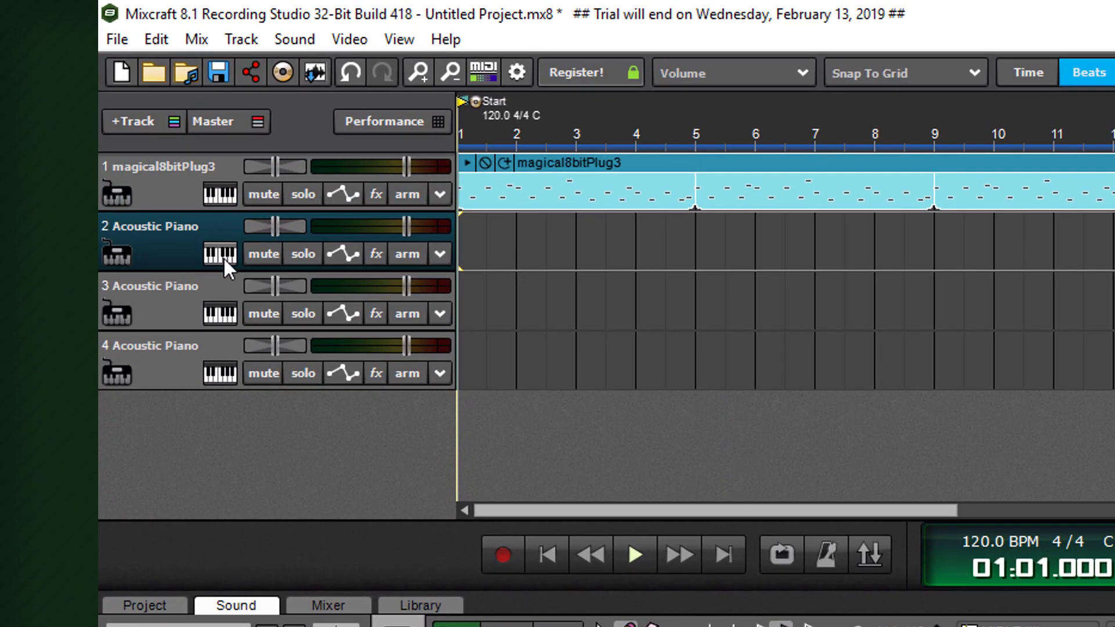
{"action": "left_click", "coordinate": [223, 257]}
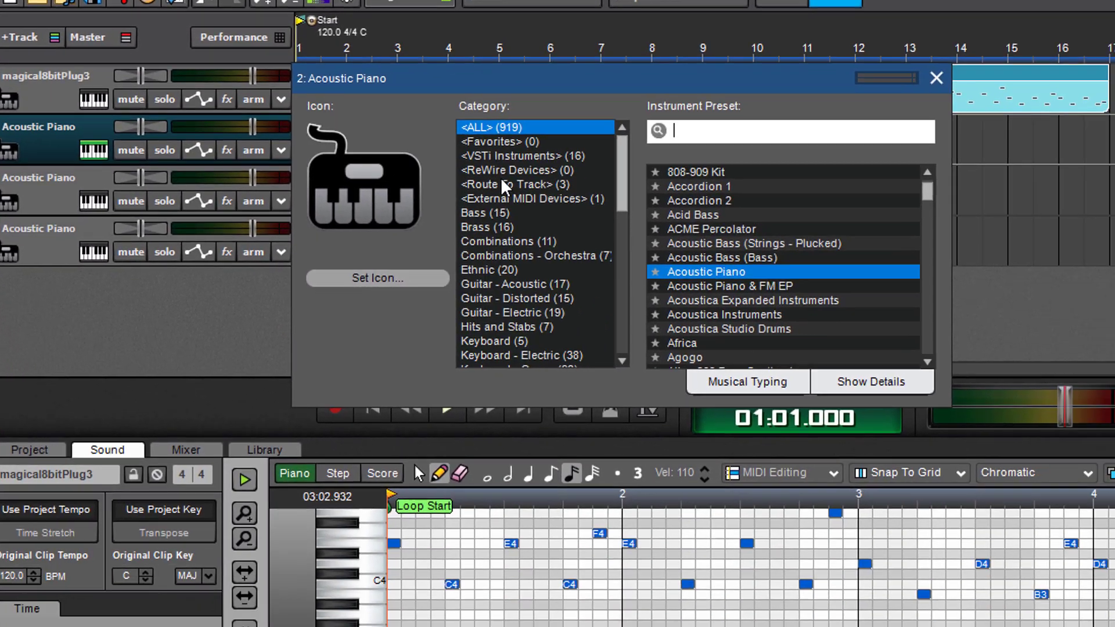
{"action": "left_click", "coordinate": [709, 259]}
{"action": "left_click", "coordinate": [629, 277]}
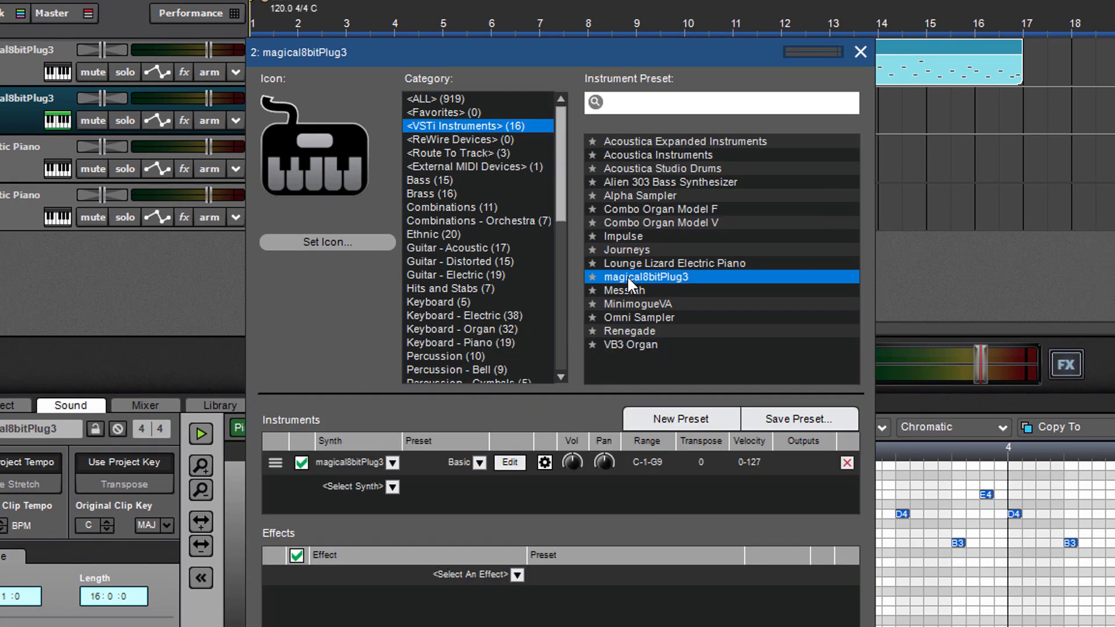
Audition the synth with Musical Typing, playing notes including D4 and C4, then close its editor
{"action": "left_click", "coordinate": [510, 463]}
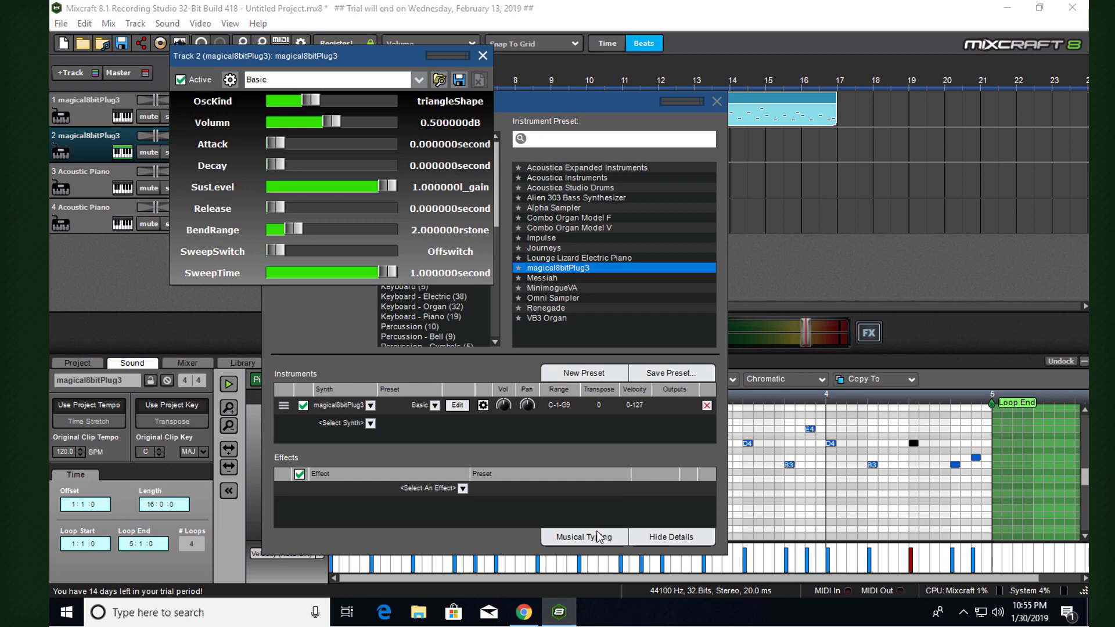
{"action": "left_click", "coordinate": [599, 536]}
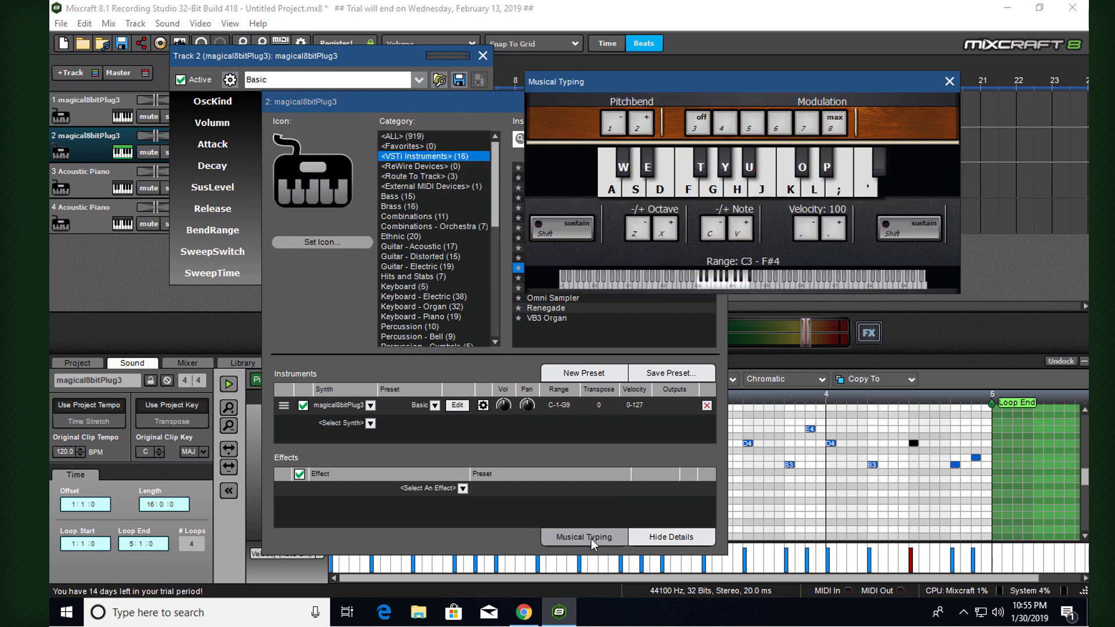
{"action": "left_click_drag", "start_coordinate": [382, 64], "coordinate": [378, 53]}
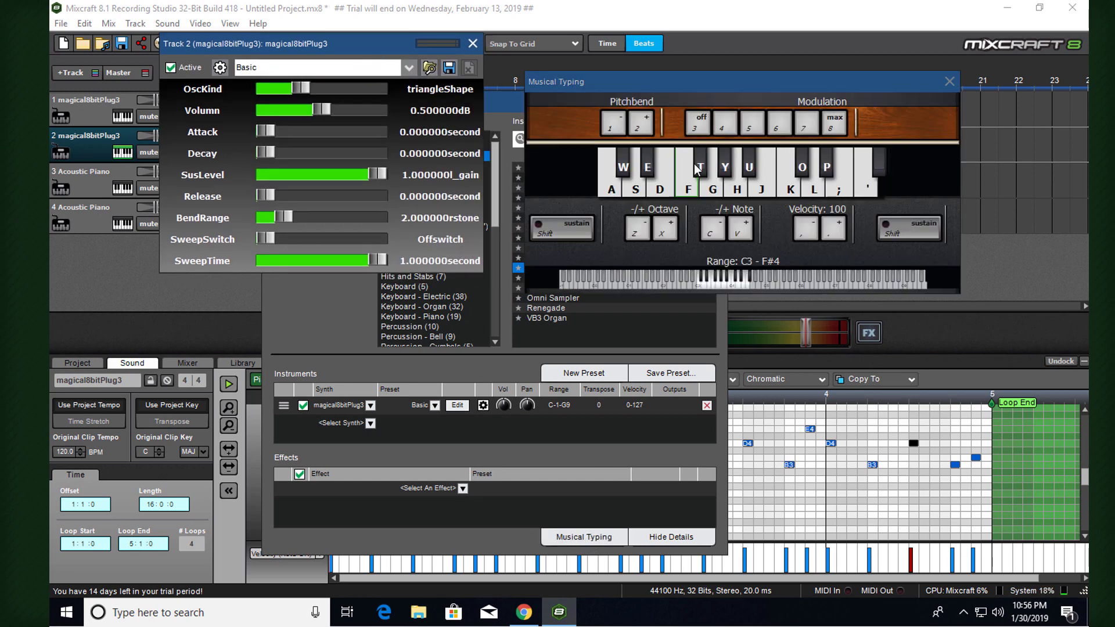
{"action": "left_click", "coordinate": [688, 185]}
{"action": "left_click", "coordinate": [736, 185]}
{"action": "left_click", "coordinate": [813, 191]}
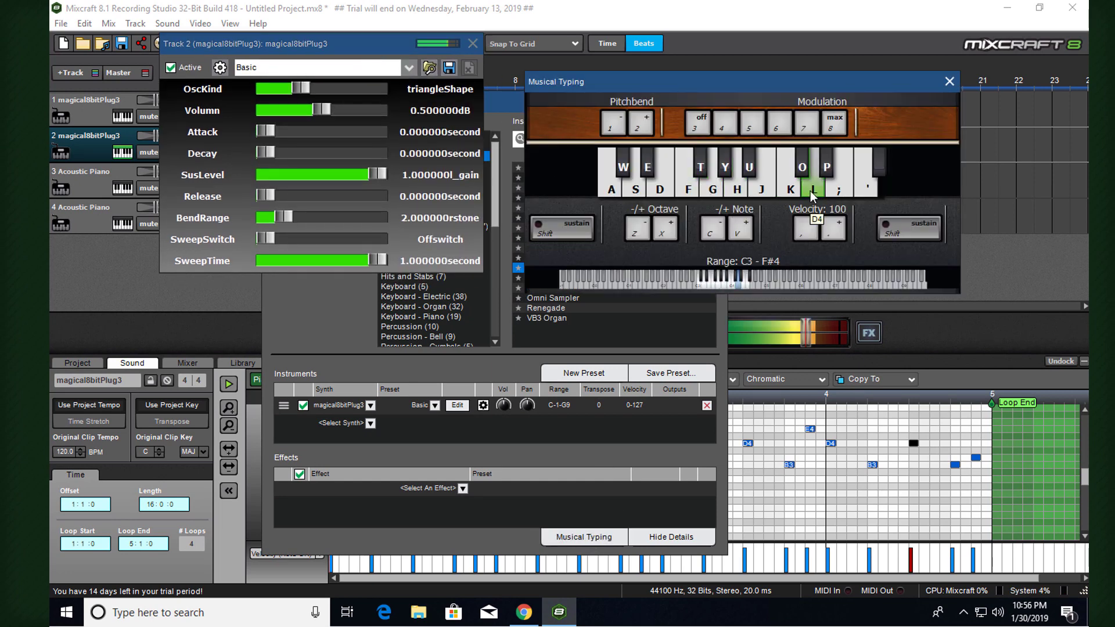
{"action": "left_click", "coordinate": [789, 192]}
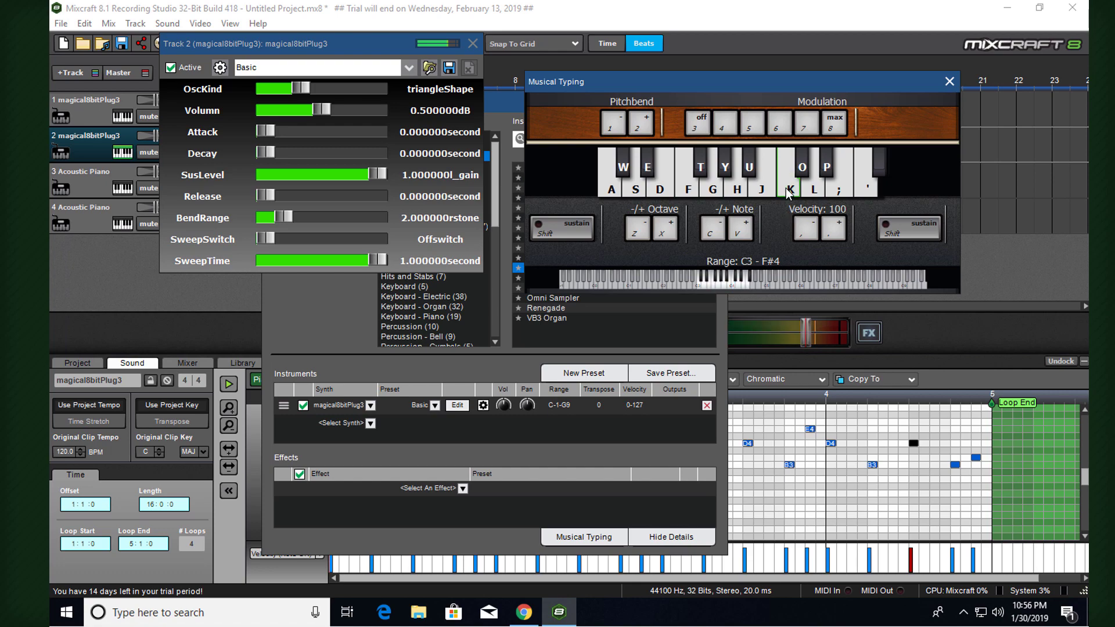
{"action": "left_click", "coordinate": [473, 44]}
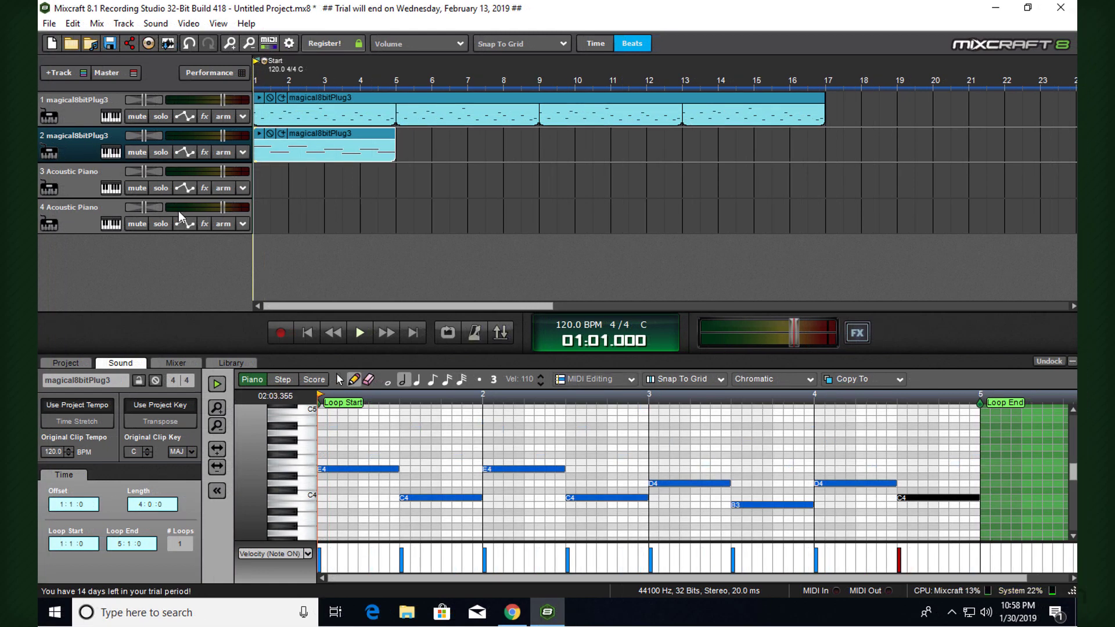
Move track 2's clip to bar 5, loop it out to bar 17, and play from bar 4
{"action": "left_click", "coordinate": [360, 333]}
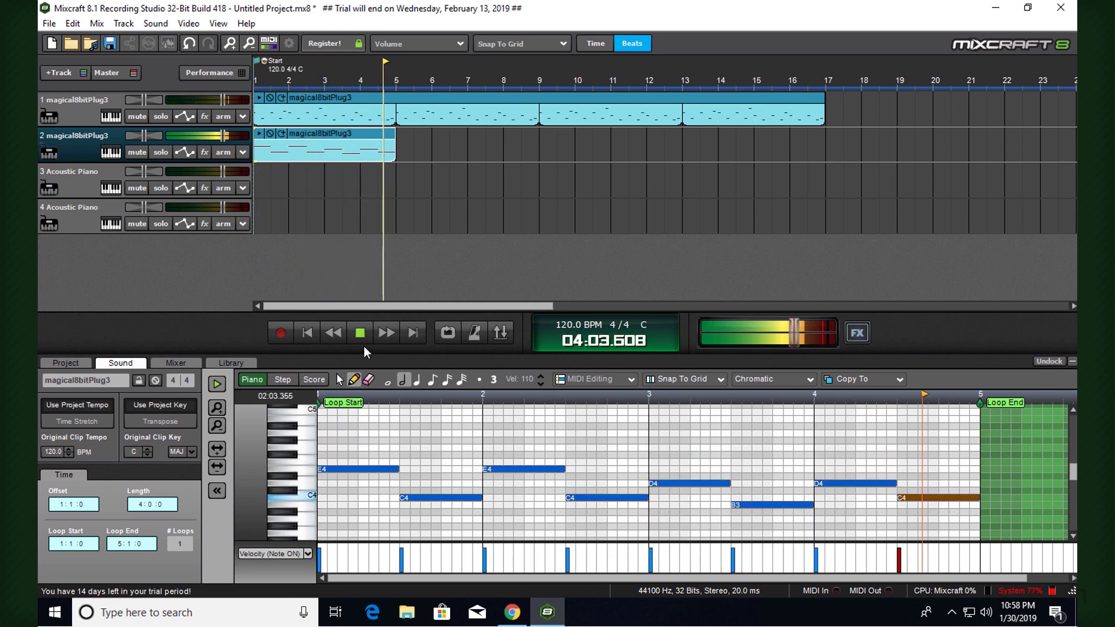
{"action": "left_click", "coordinate": [361, 333]}
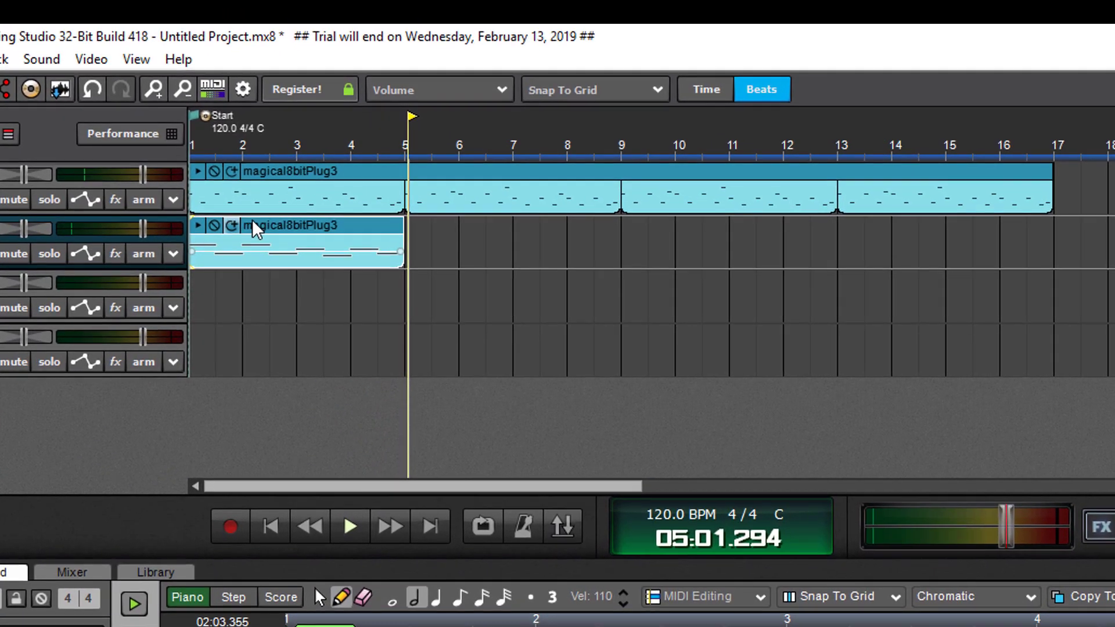
{"action": "left_click_drag", "start_coordinate": [294, 136], "coordinate": [452, 135]}
{"action": "left_click_drag", "start_coordinate": [489, 226], "coordinate": [472, 227]}
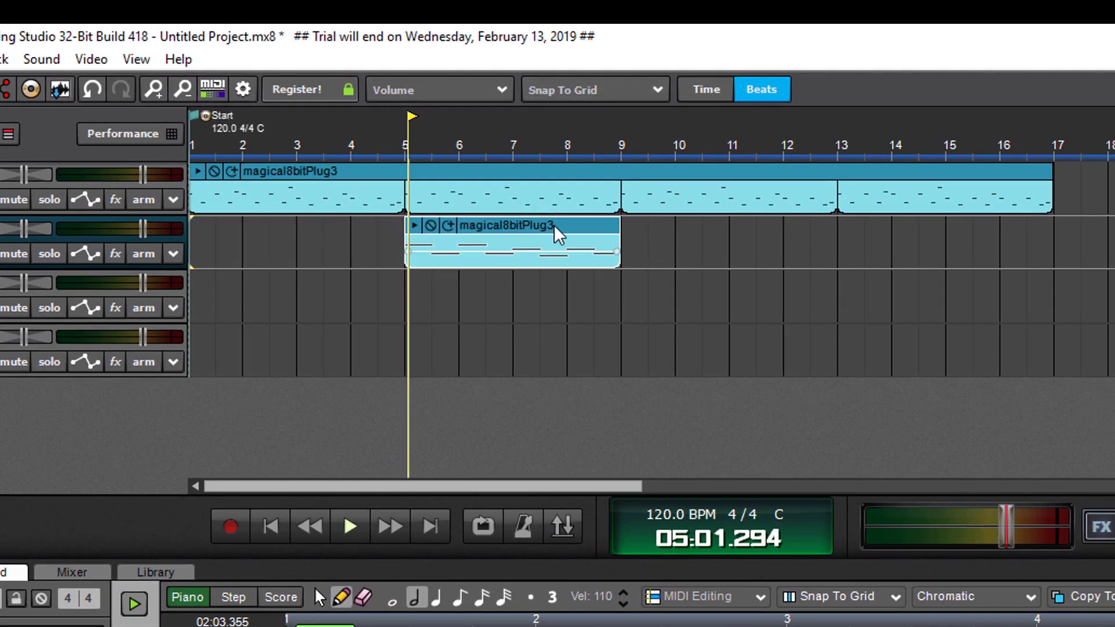
{"action": "left_click_drag", "start_coordinate": [642, 224], "coordinate": [1050, 227]}
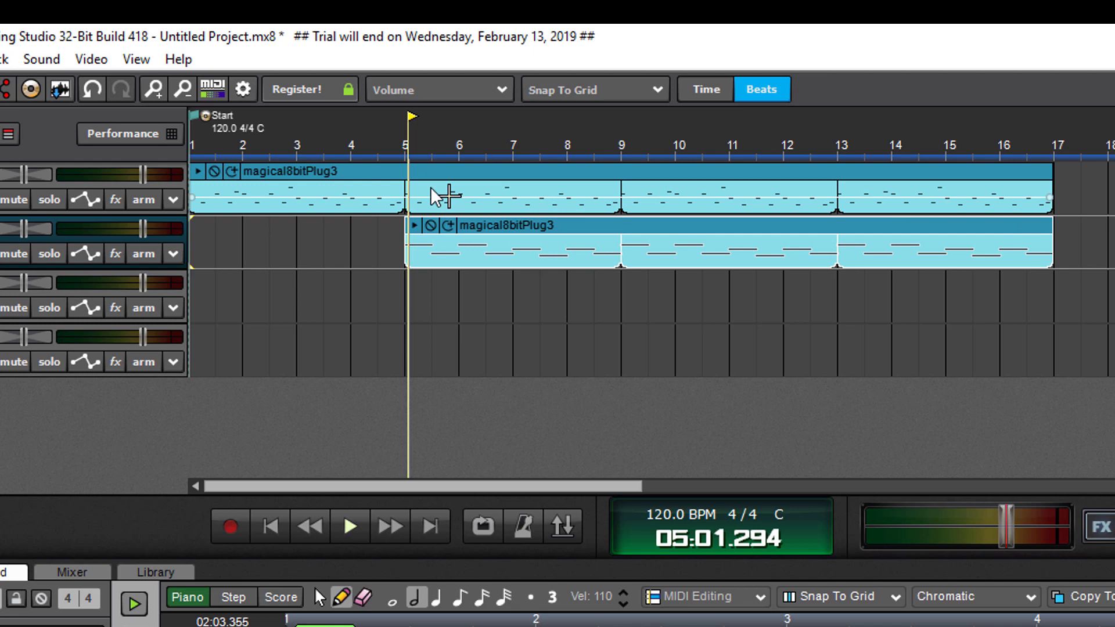
{"action": "left_click", "coordinate": [352, 150]}
{"action": "left_click", "coordinate": [350, 526]}
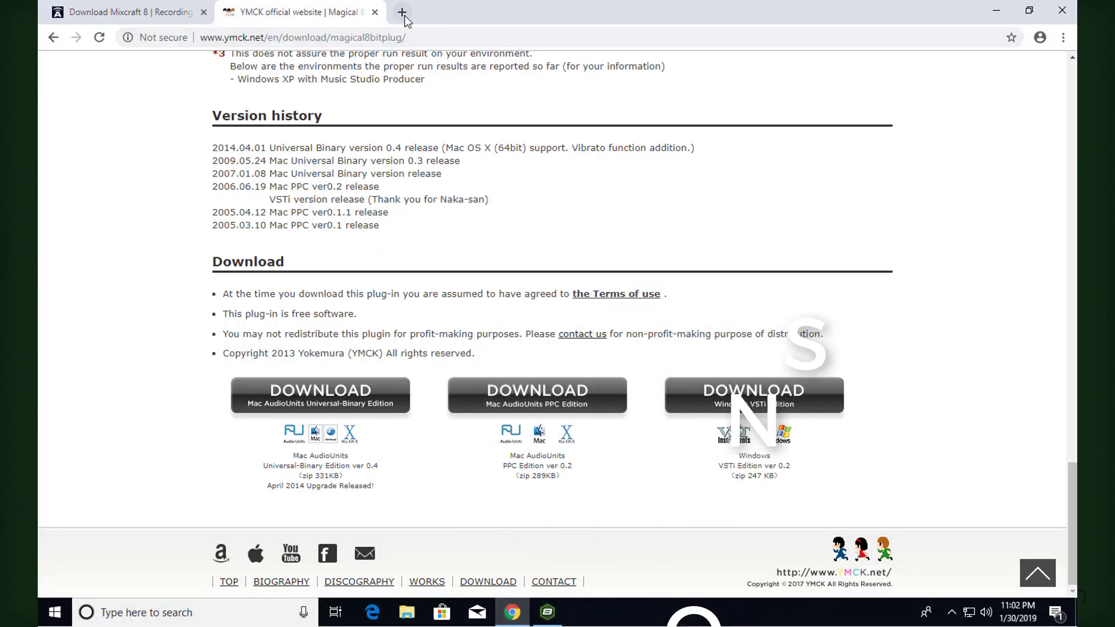
Load the pasted nes-samples Dropbox link in a new Chrome tab
{"action": "left_click", "coordinate": [402, 13]}
{"action": "type", "text": "https://www.dropbox.com/s/cbzk2c10a9ej8if/nes-samples.zip?dl=0"}
{"action": "key", "text": "Return"}
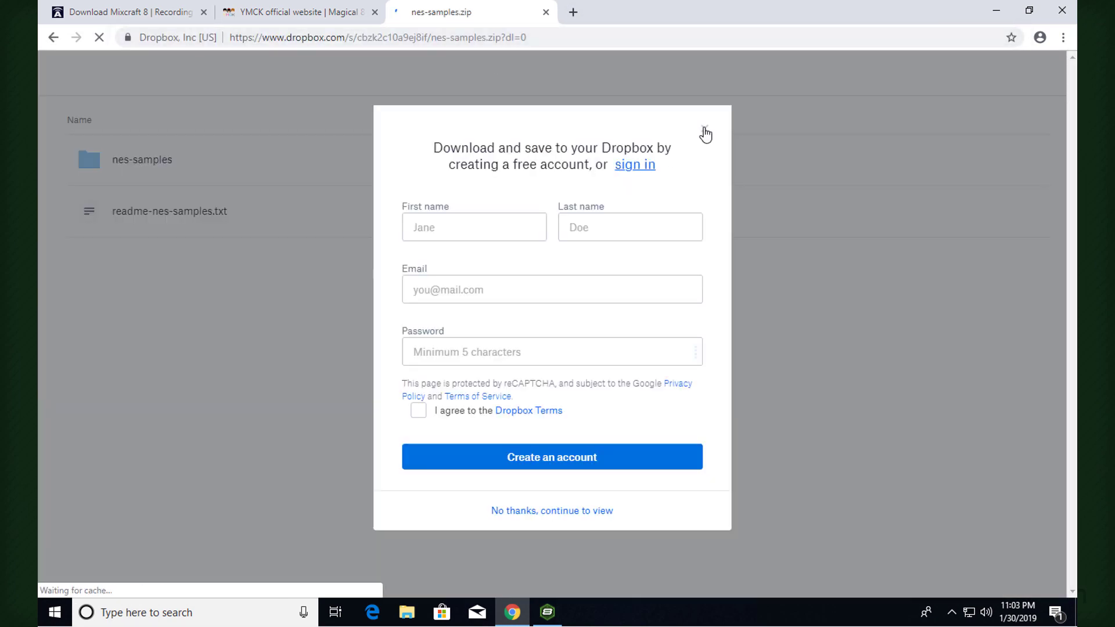
Dismiss the sign-up prompt, direct-download nes-samples.zip, and copy its nes-samples folder onto the desktop
{"action": "left_click", "coordinate": [704, 132]}
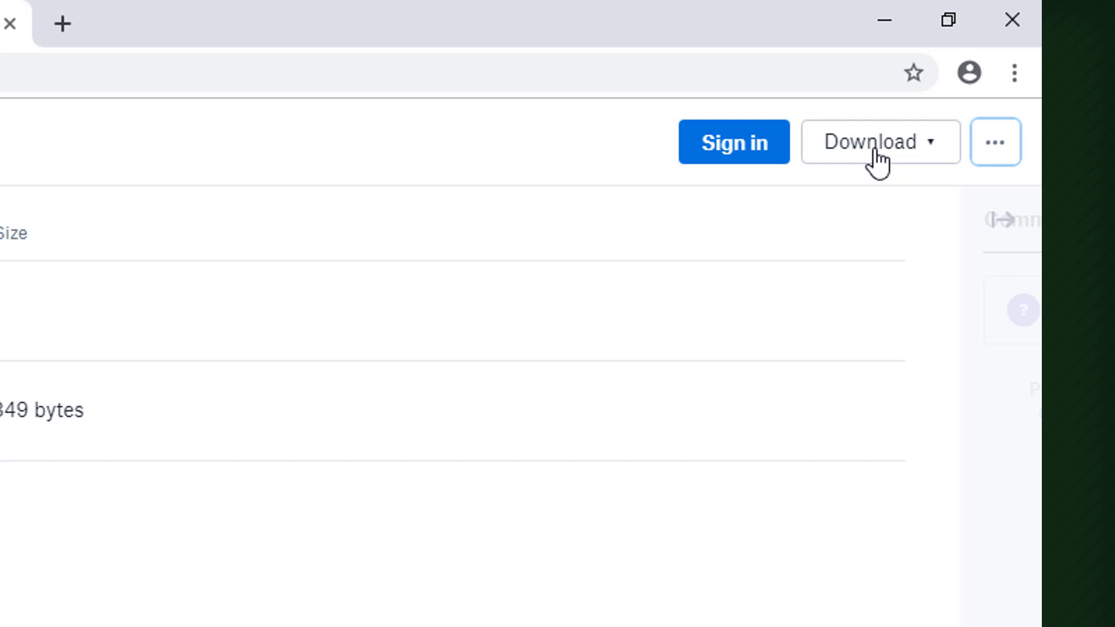
{"action": "left_click", "coordinate": [874, 152]}
{"action": "left_click", "coordinate": [832, 214]}
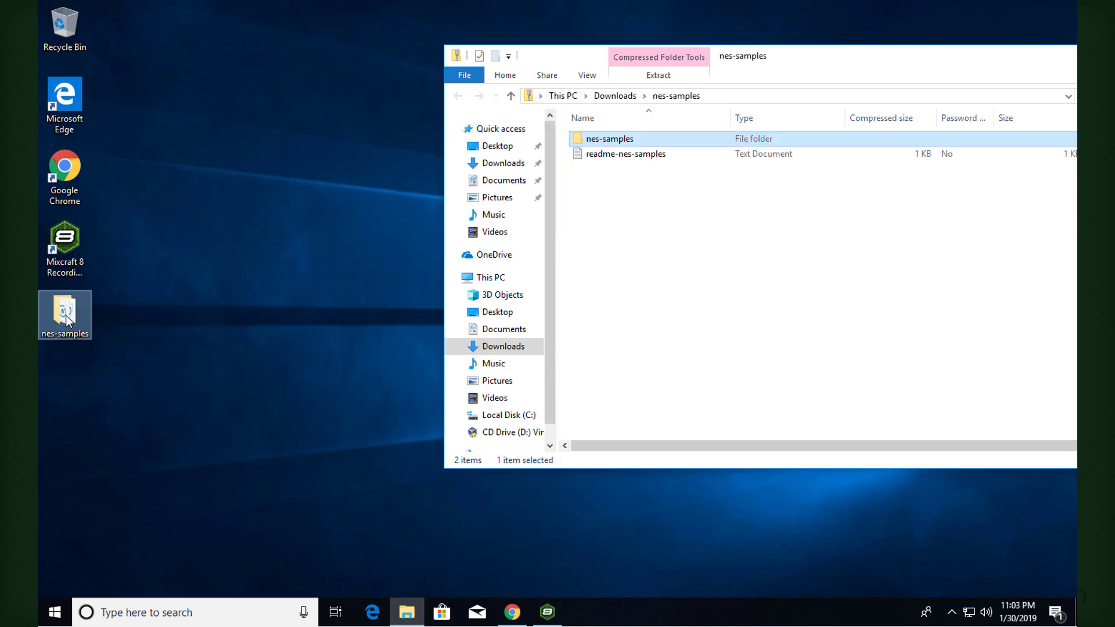
{"action": "left_click_drag", "start_coordinate": [748, 62], "coordinate": [460, 79]}
{"action": "left_click", "coordinate": [945, 74]}
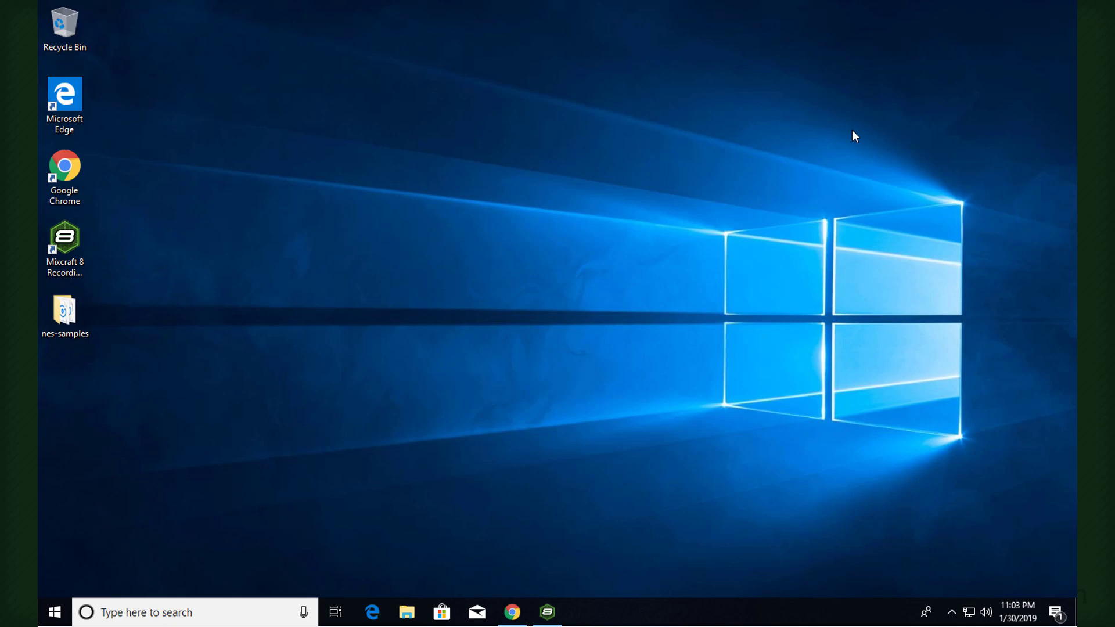
Back in Mixcraft, add the desktop nes-samples folder to the Library through Add Folder
{"action": "left_click", "coordinate": [549, 619]}
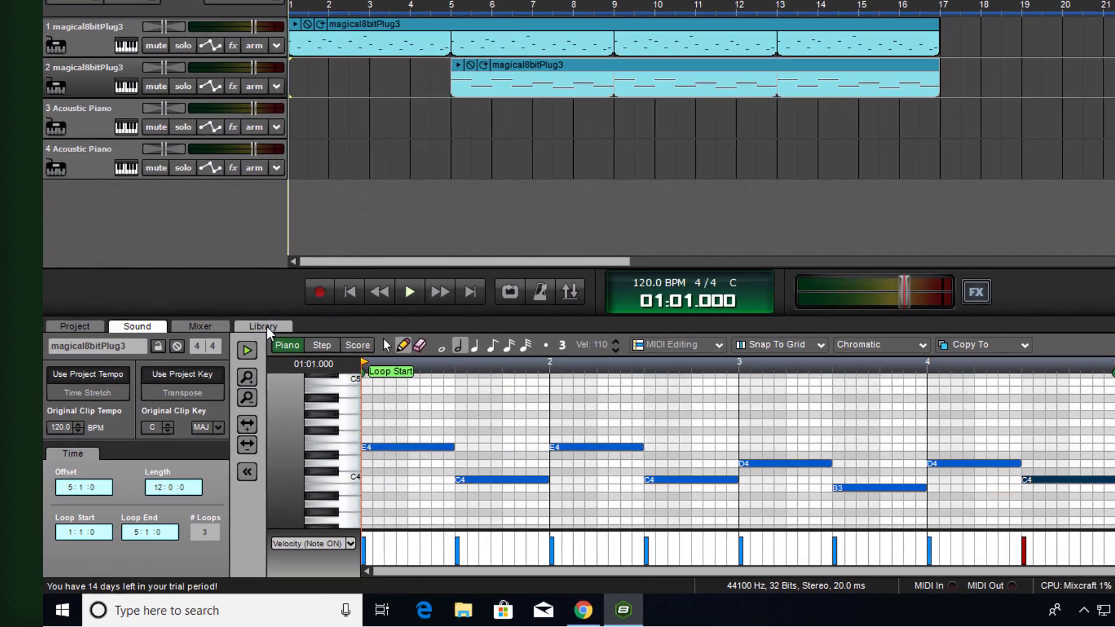
{"action": "left_click", "coordinate": [230, 363]}
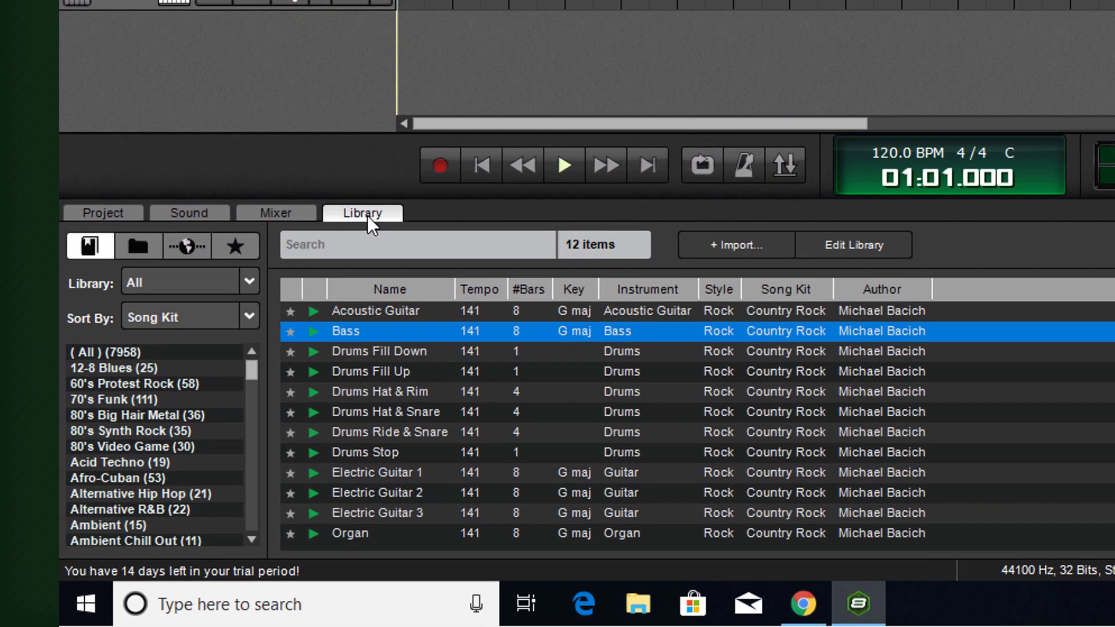
{"action": "left_click", "coordinate": [143, 235]}
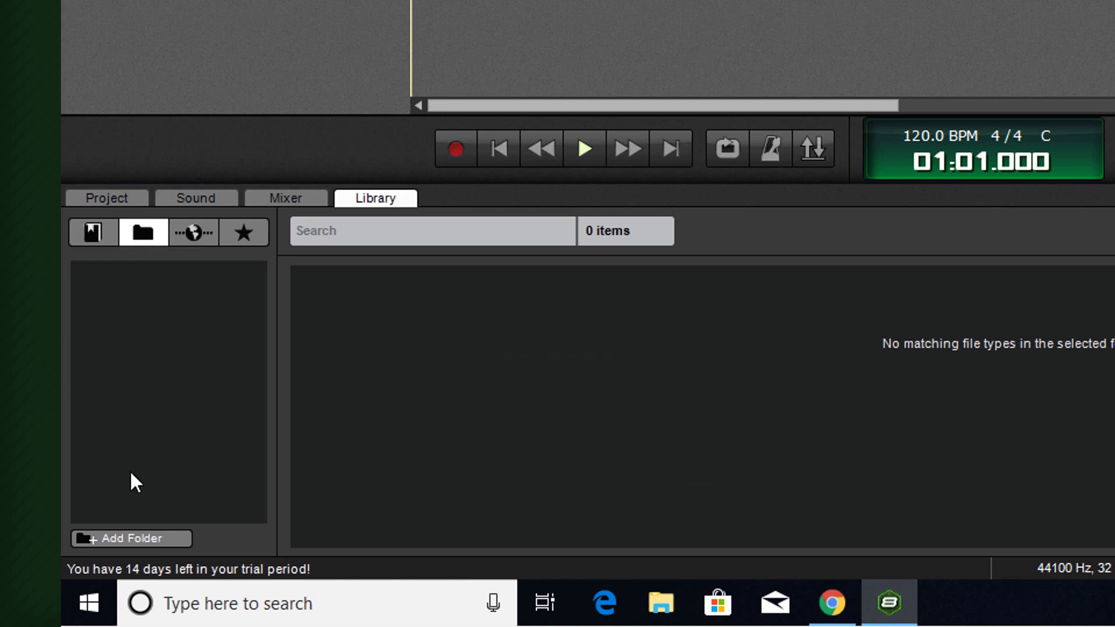
{"action": "left_click", "coordinate": [135, 539]}
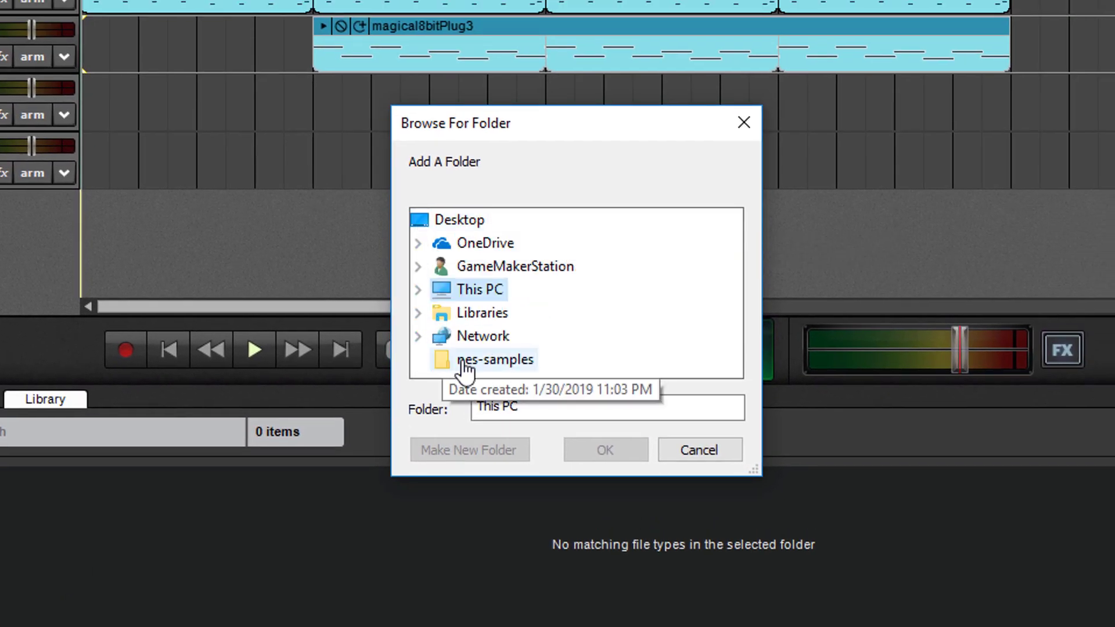
{"action": "left_click", "coordinate": [500, 368]}
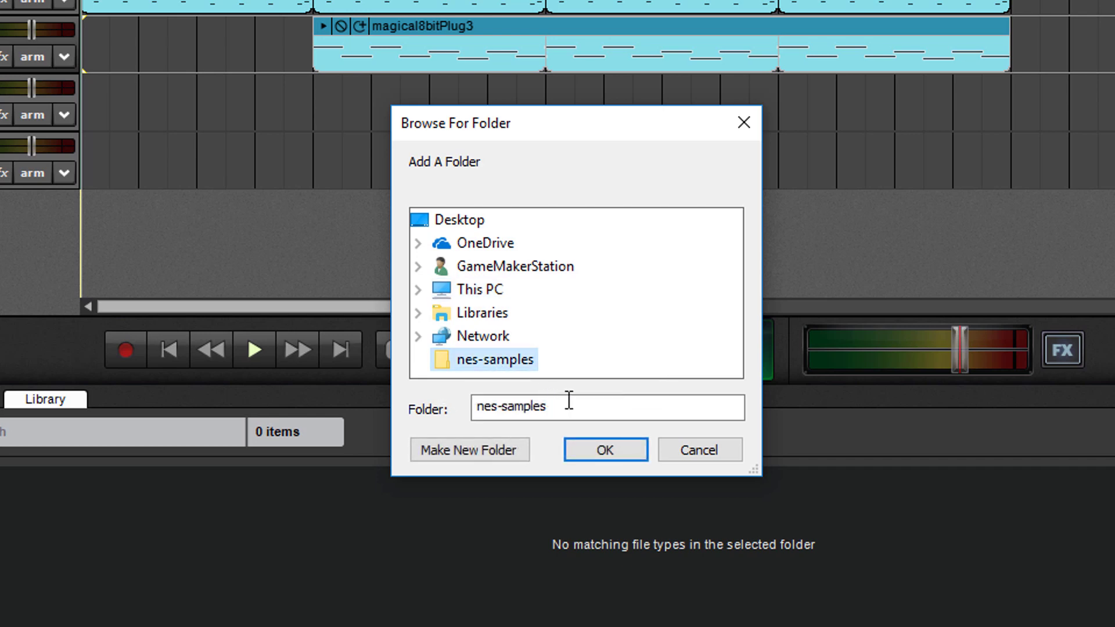
{"action": "left_click", "coordinate": [607, 450]}
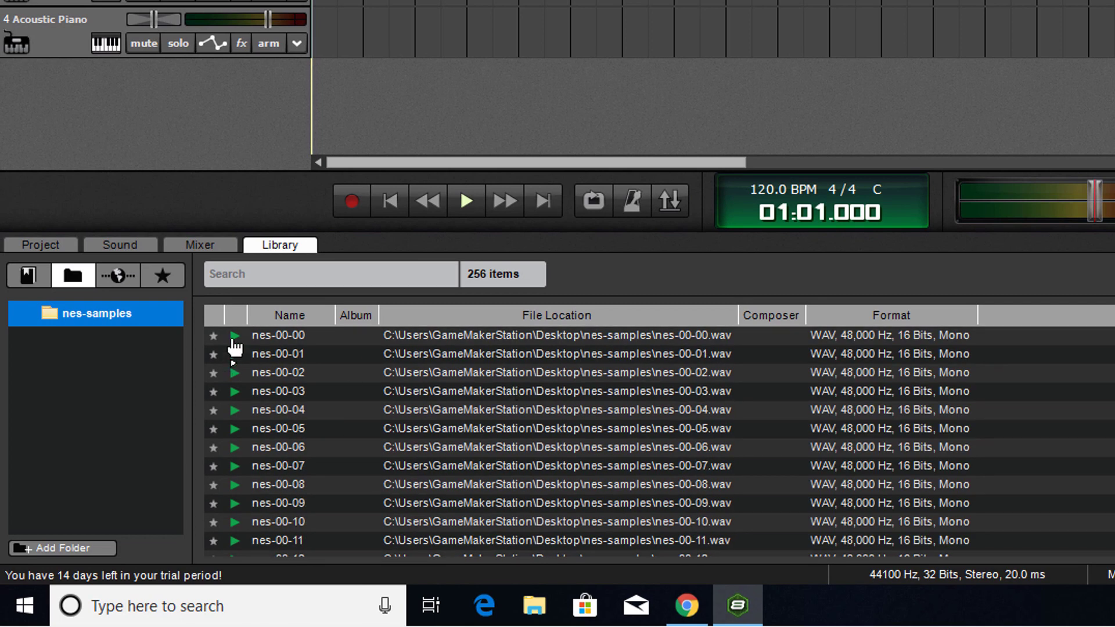
{"action": "left_click", "coordinate": [235, 337]}
{"action": "left_click", "coordinate": [235, 410]}
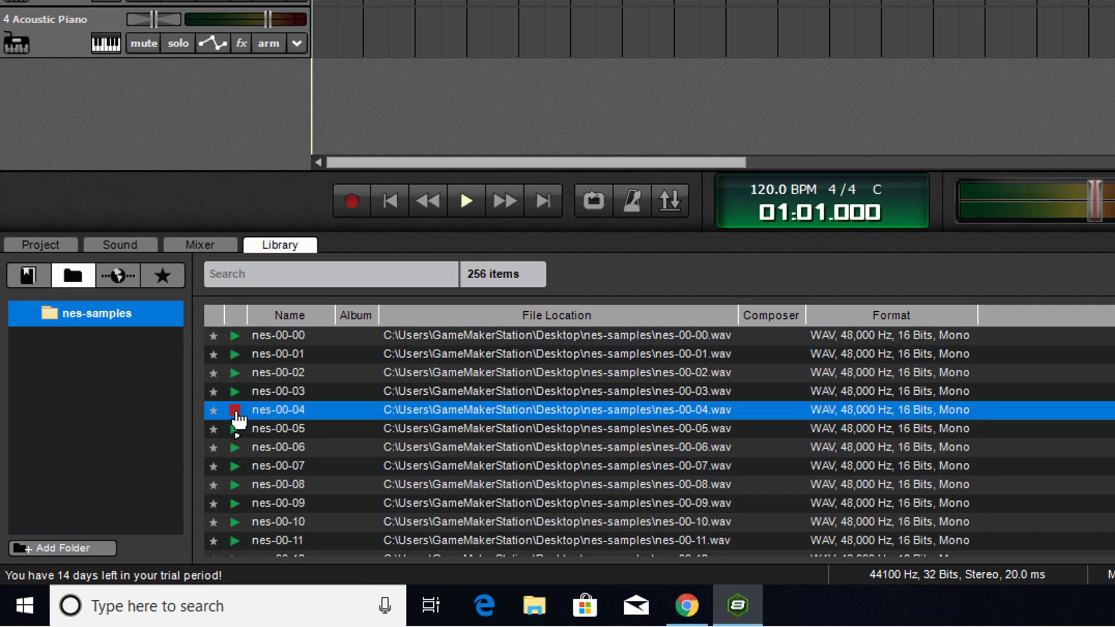
{"action": "scroll", "coordinate": [238, 445], "scroll_direction": "down", "scroll_amount": 1}
{"action": "left_click", "coordinate": [235, 448]}
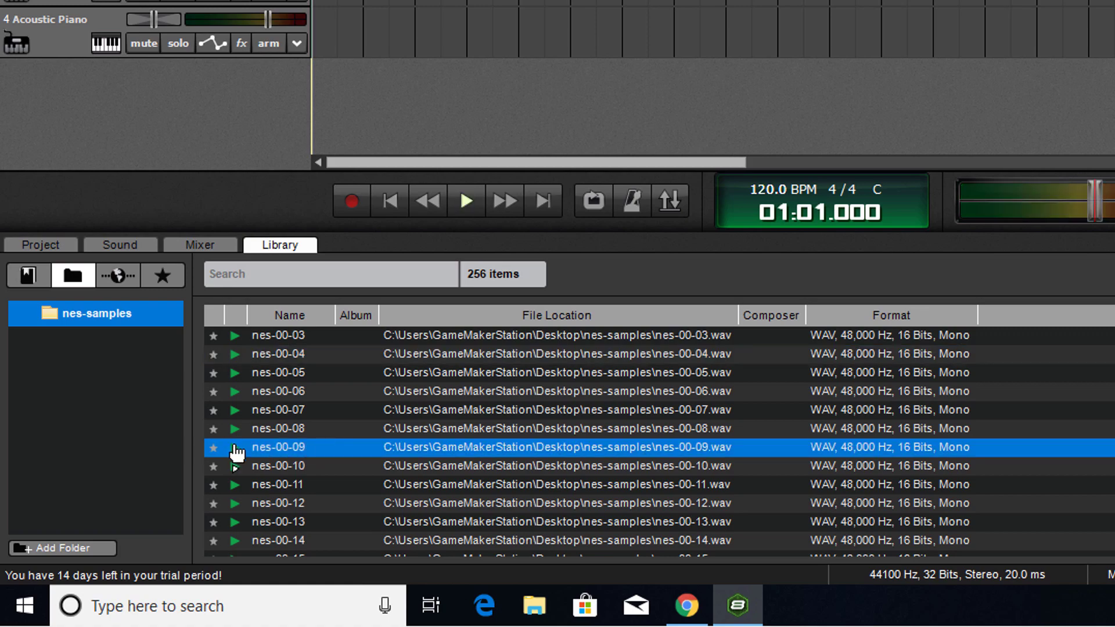
{"action": "scroll", "coordinate": [239, 477], "scroll_direction": "down", "scroll_amount": 2}
{"action": "left_click", "coordinate": [236, 467]}
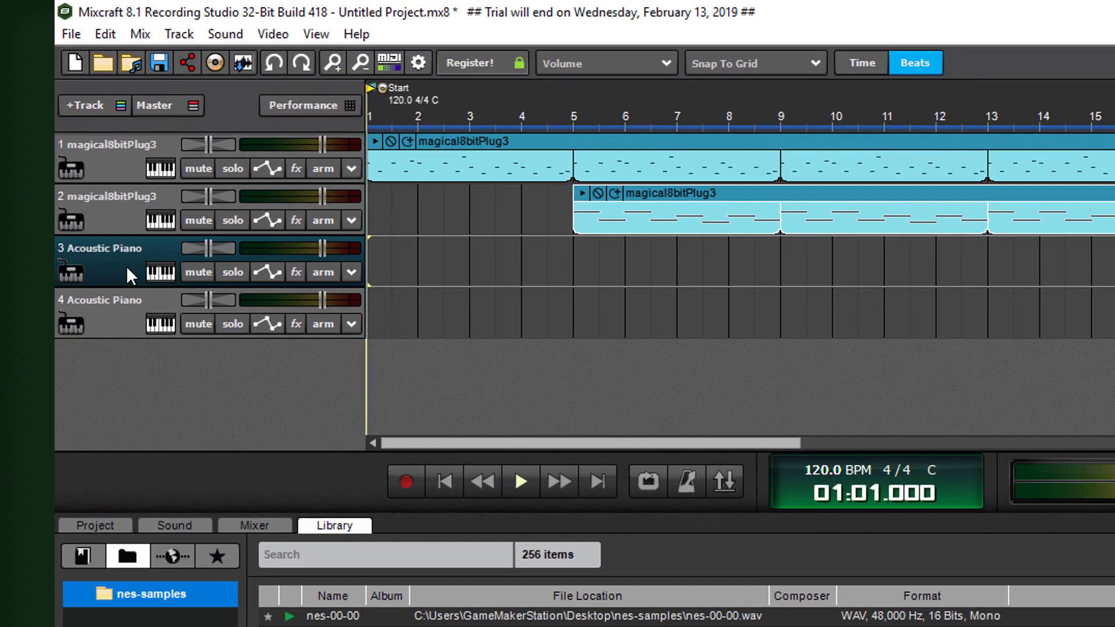
Switch track 3's instrument to Omni Sampler by searching 'omn', then open its editor
{"action": "left_click", "coordinate": [164, 273]}
{"action": "left_click", "coordinate": [726, 254]}
{"action": "type", "text": "omn"}
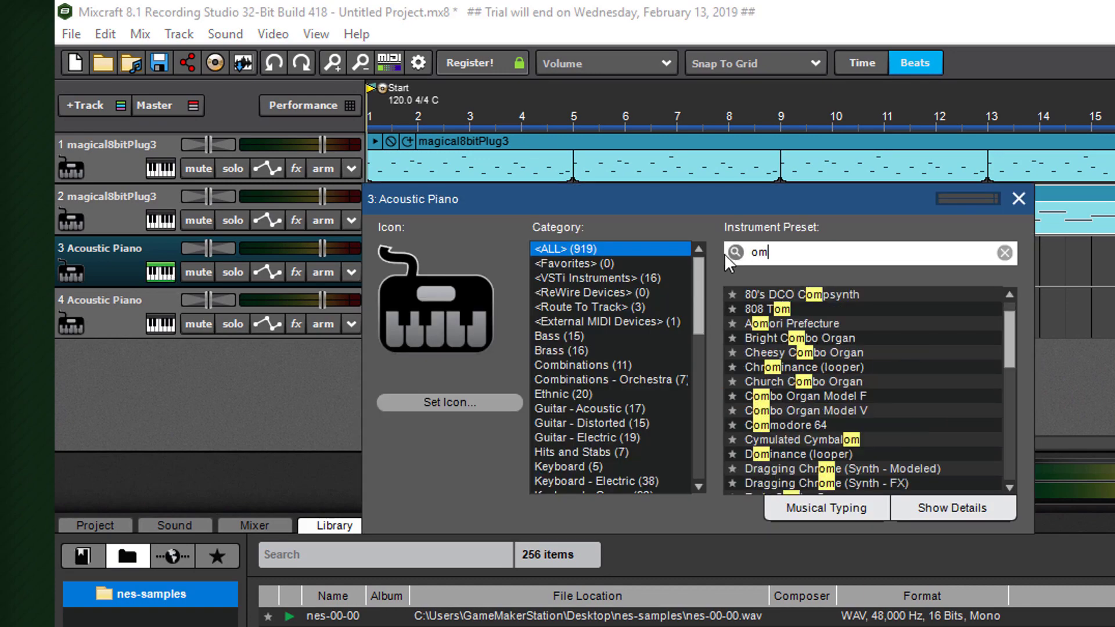
{"action": "left_click", "coordinate": [776, 297]}
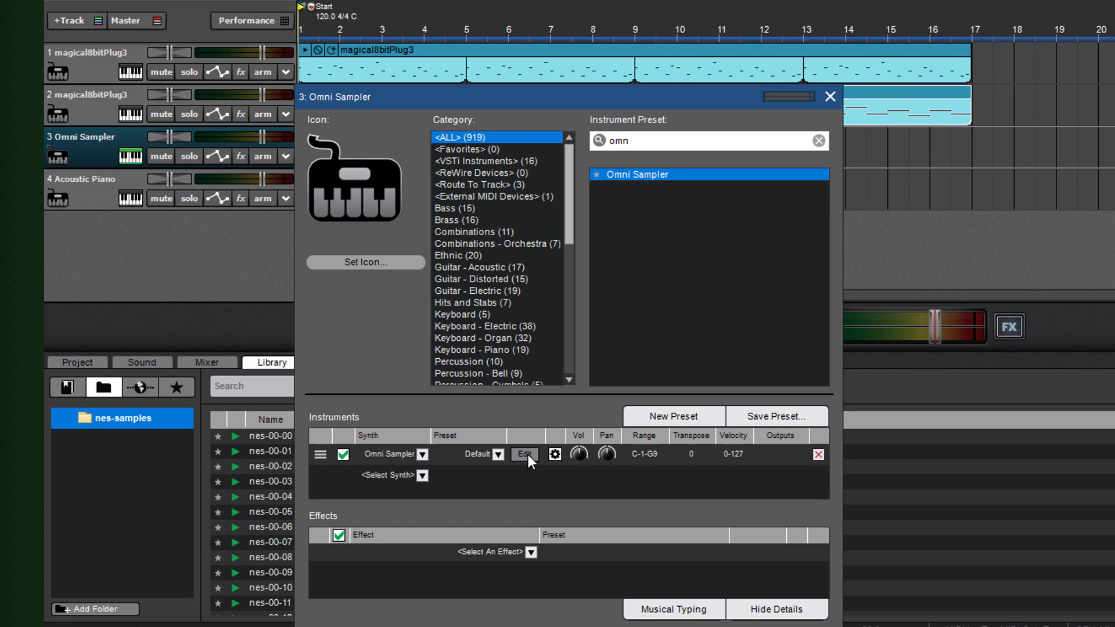
{"action": "left_click", "coordinate": [525, 454]}
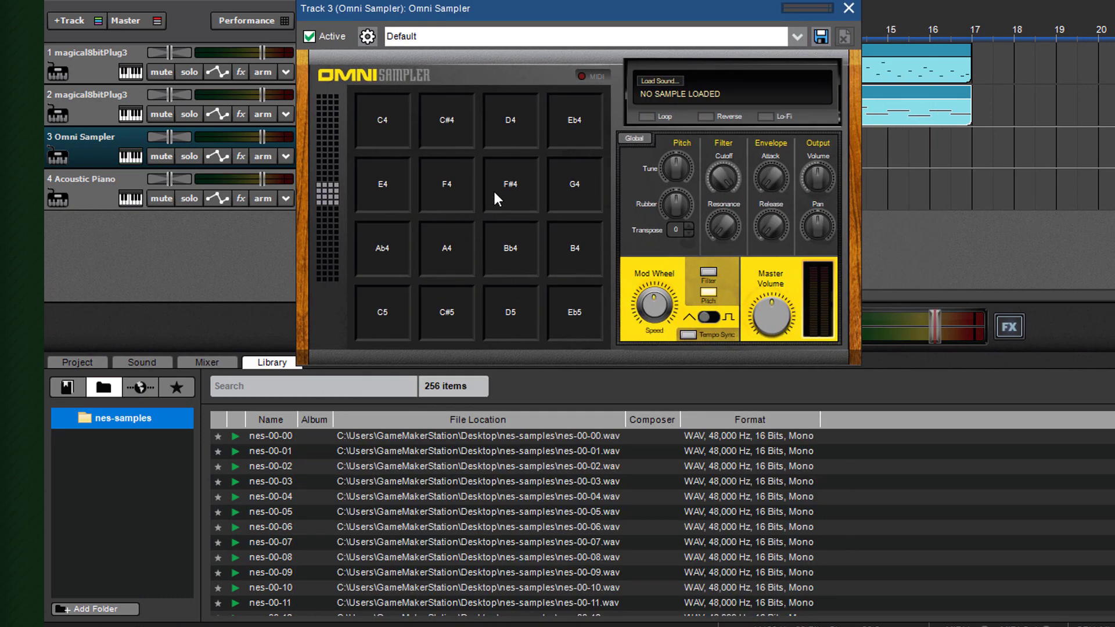
Drag nes-00-00 from the Library onto the C4 pad and nes-00-03 onto the C#4 pad
{"action": "left_click", "coordinate": [237, 438]}
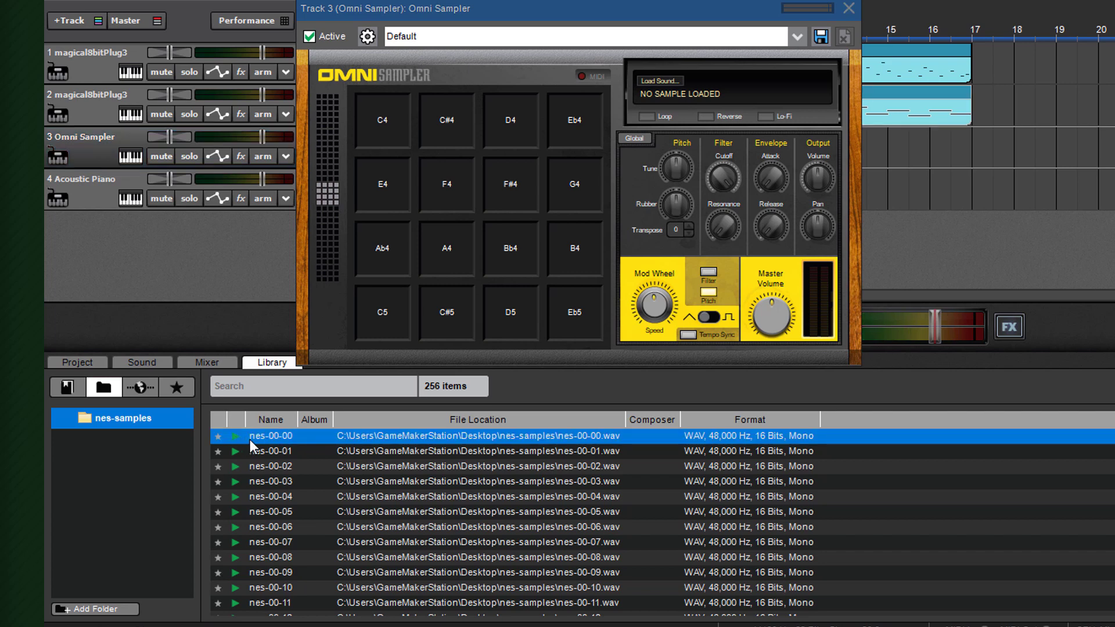
{"action": "left_click_drag", "start_coordinate": [361, 215], "coordinate": [375, 135]}
{"action": "left_click", "coordinate": [240, 482]}
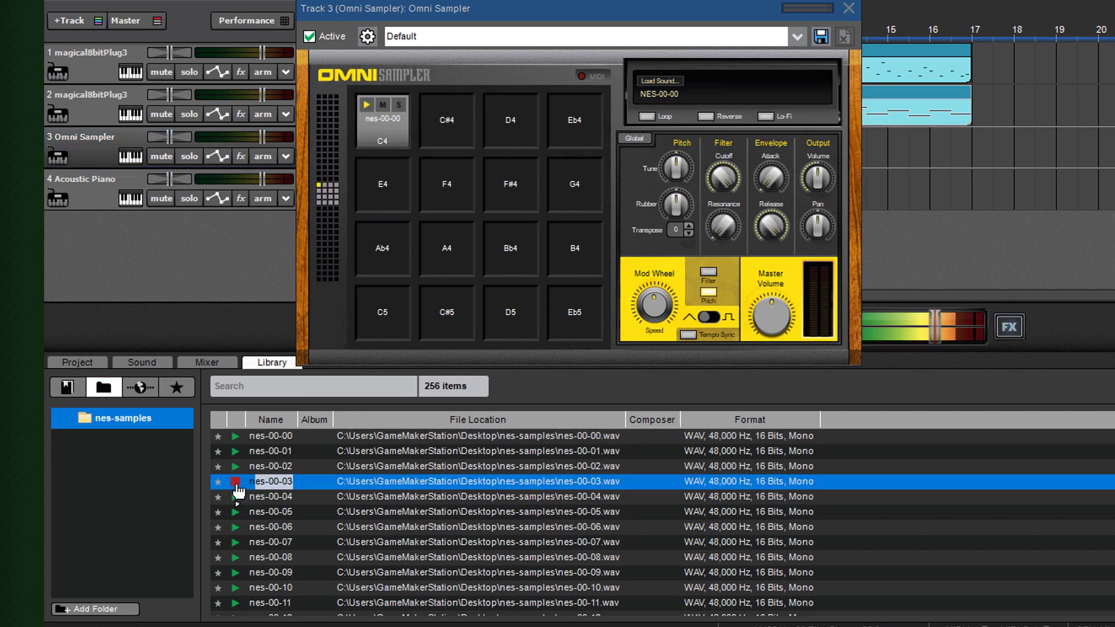
{"action": "left_click_drag", "start_coordinate": [314, 429], "coordinate": [445, 134]}
Create a one-bar clip on track 3 at bar 1 with nes-00-00 and nes-00-03 hits and play it
{"action": "left_click", "coordinate": [849, 8]}
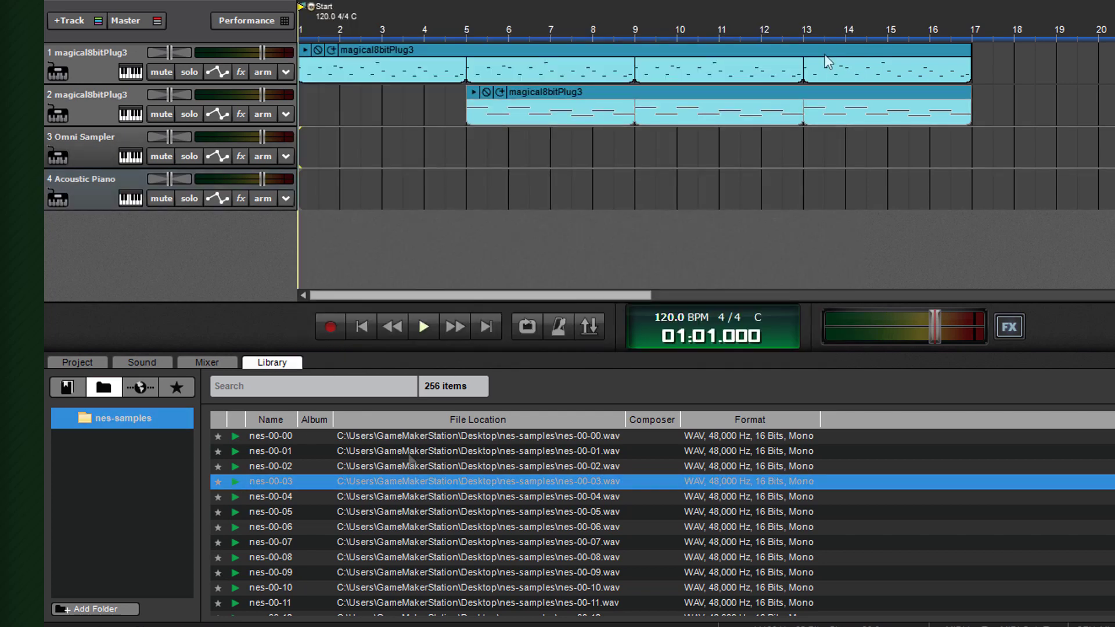
{"action": "left_click", "coordinate": [164, 363]}
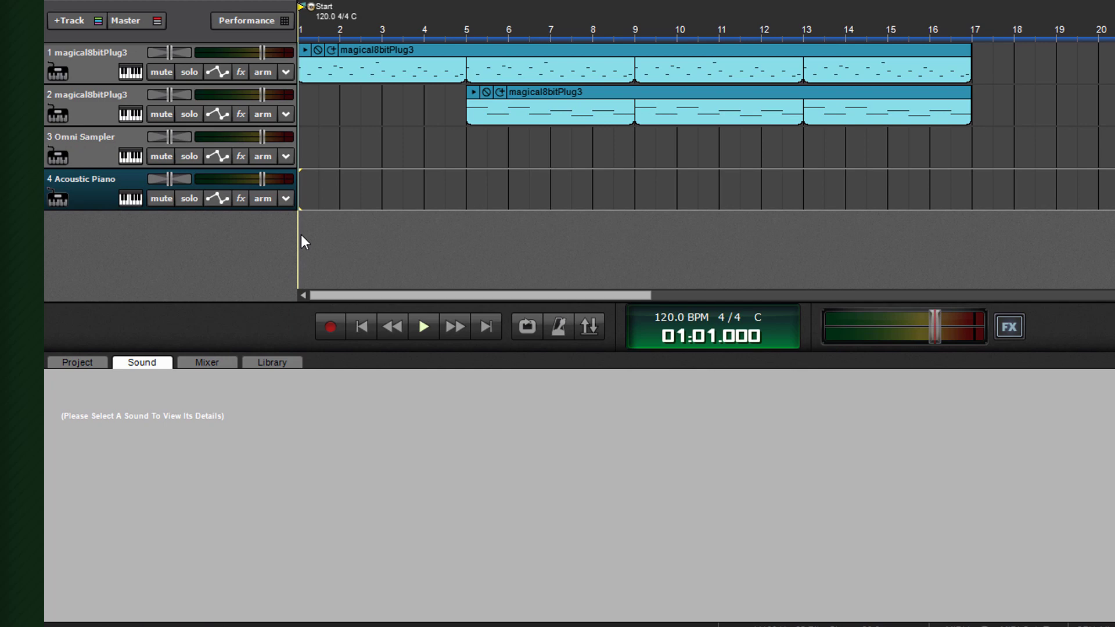
{"action": "double_click", "coordinate": [300, 152]}
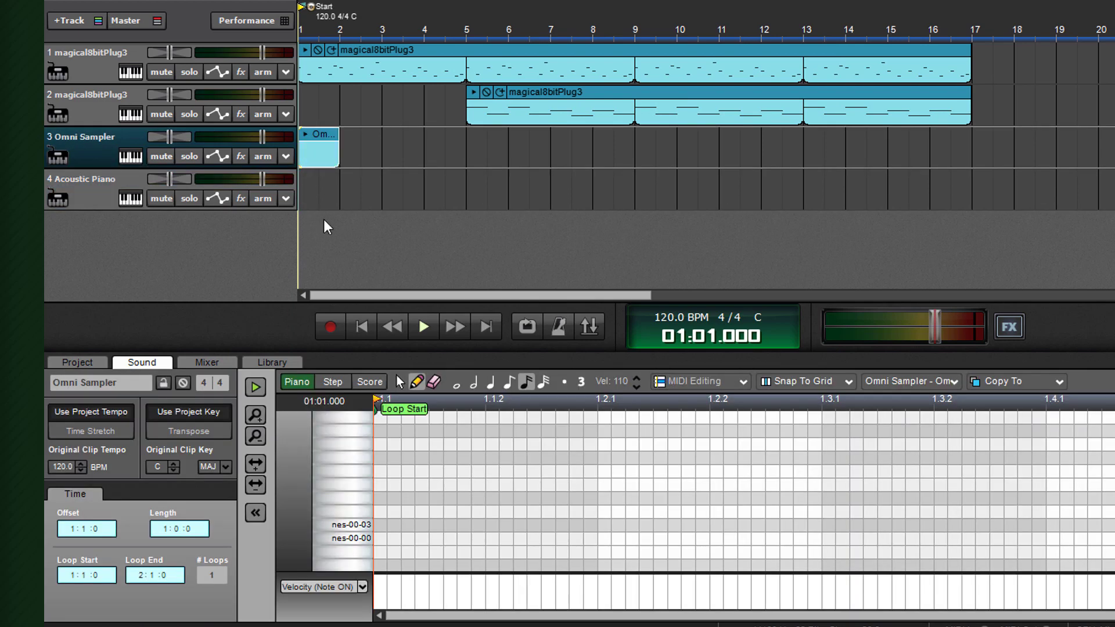
{"action": "left_click", "coordinate": [361, 540]}
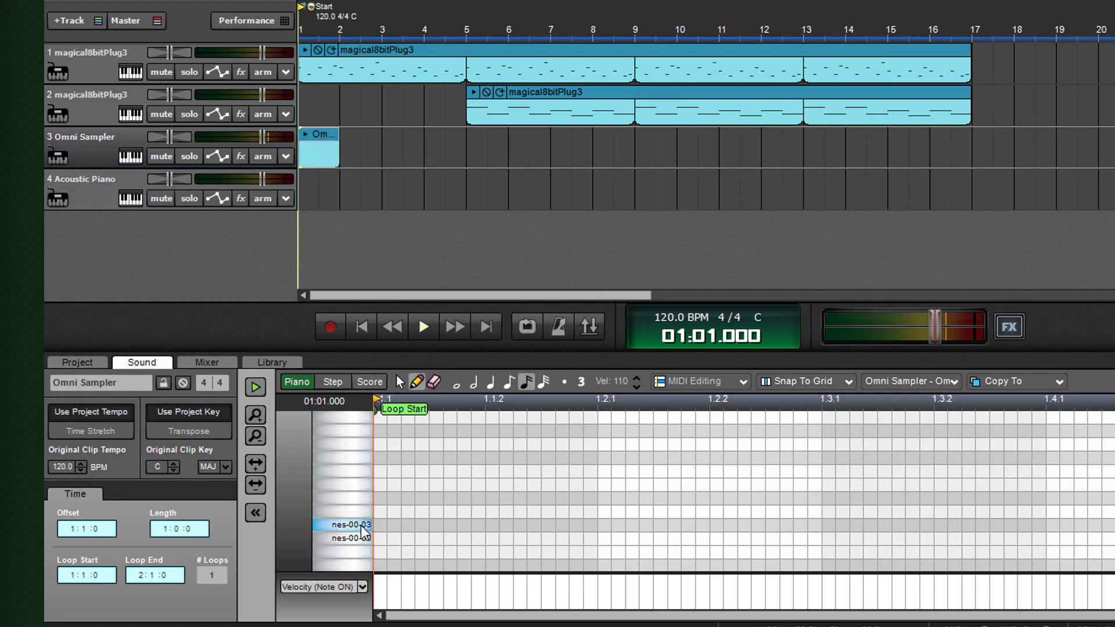
{"action": "scroll", "coordinate": [365, 531], "scroll_direction": "down", "scroll_amount": 2}
{"action": "scroll", "coordinate": [398, 504], "scroll_direction": "down", "scroll_amount": 2}
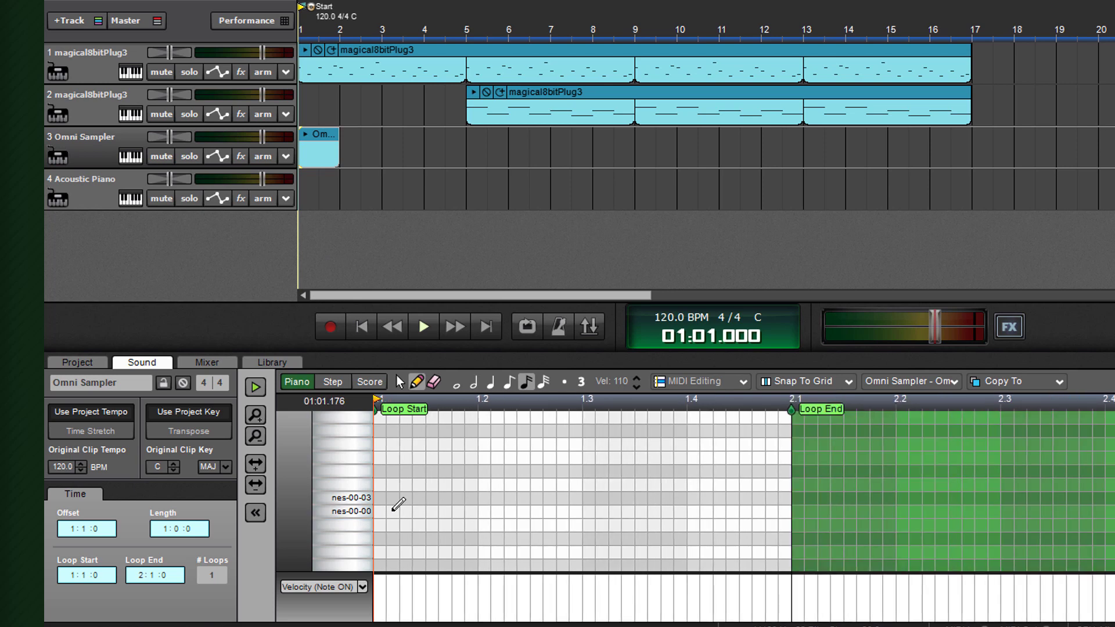
{"action": "key", "text": "space"}
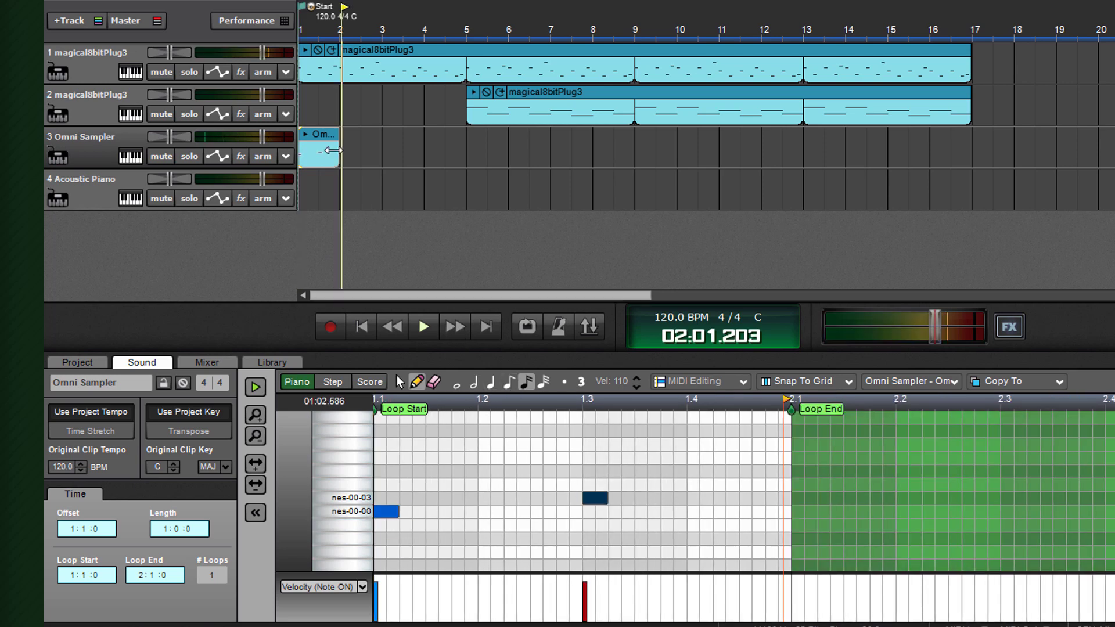
Loop the drum clip out to bar 5 and play the song from bar 1
{"action": "left_click_drag", "start_coordinate": [337, 146], "coordinate": [473, 146]}
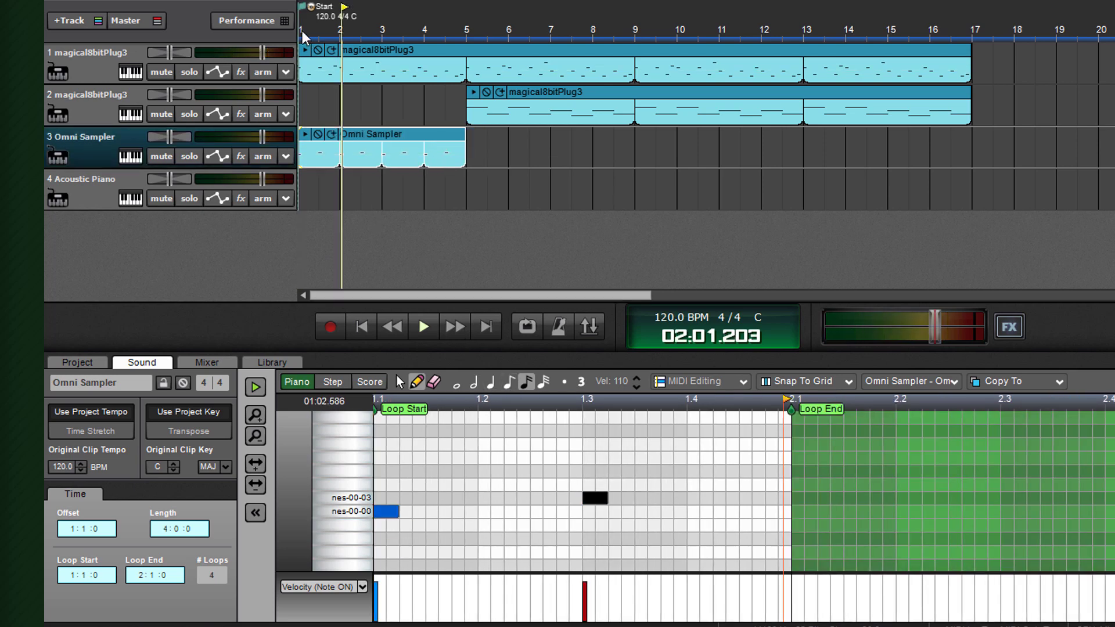
{"action": "left_click", "coordinate": [298, 25]}
{"action": "left_click", "coordinate": [422, 327]}
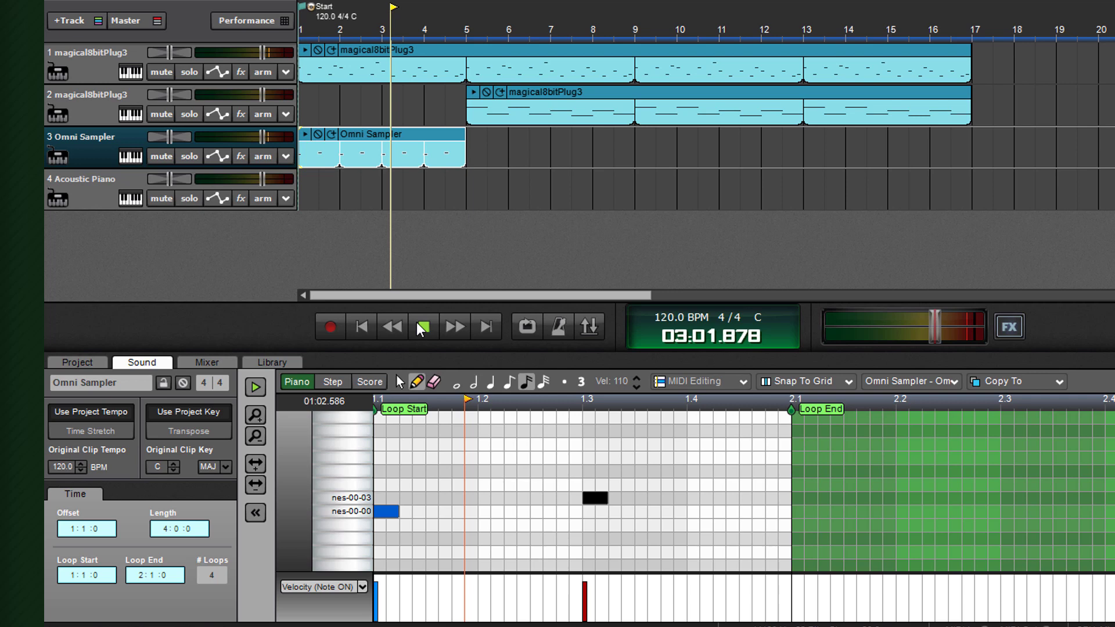
Lower track 2 to -2.8 dB and track 1 to -3.9 dB, then replay from bar 1
{"action": "left_click", "coordinate": [422, 327]}
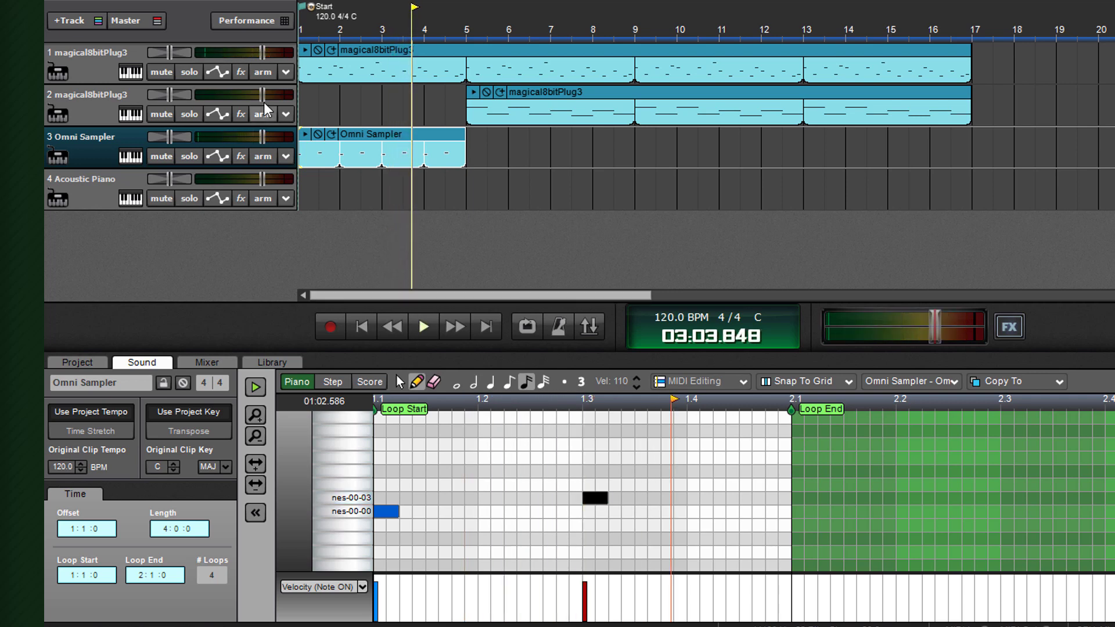
{"action": "left_click_drag", "start_coordinate": [262, 94], "coordinate": [255, 94]}
{"action": "left_click_drag", "start_coordinate": [264, 51], "coordinate": [248, 52]}
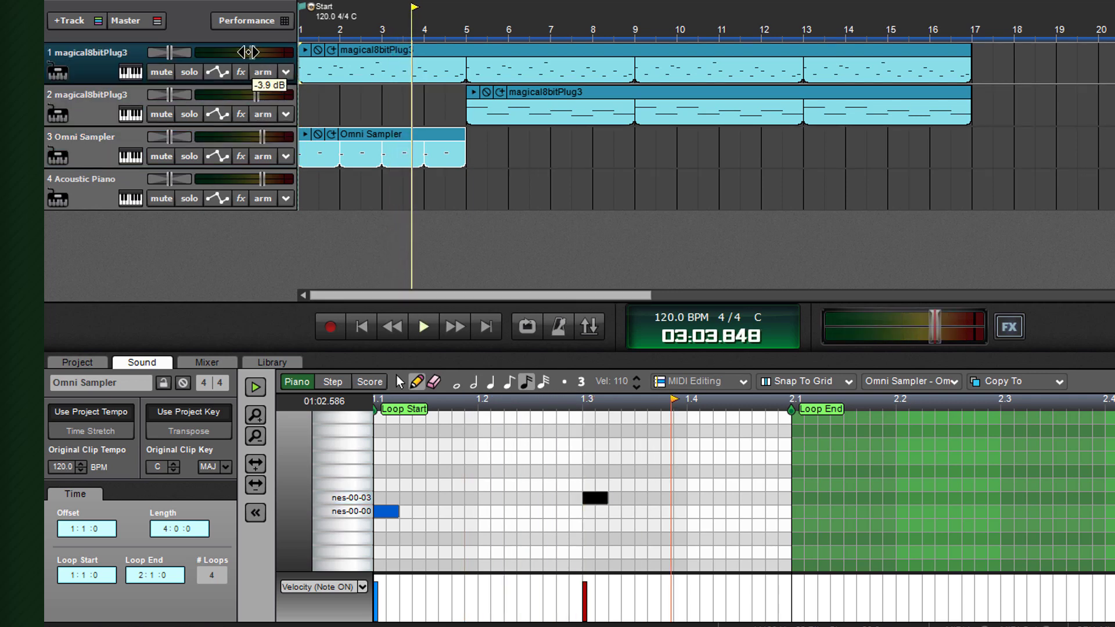
{"action": "left_click", "coordinate": [302, 27]}
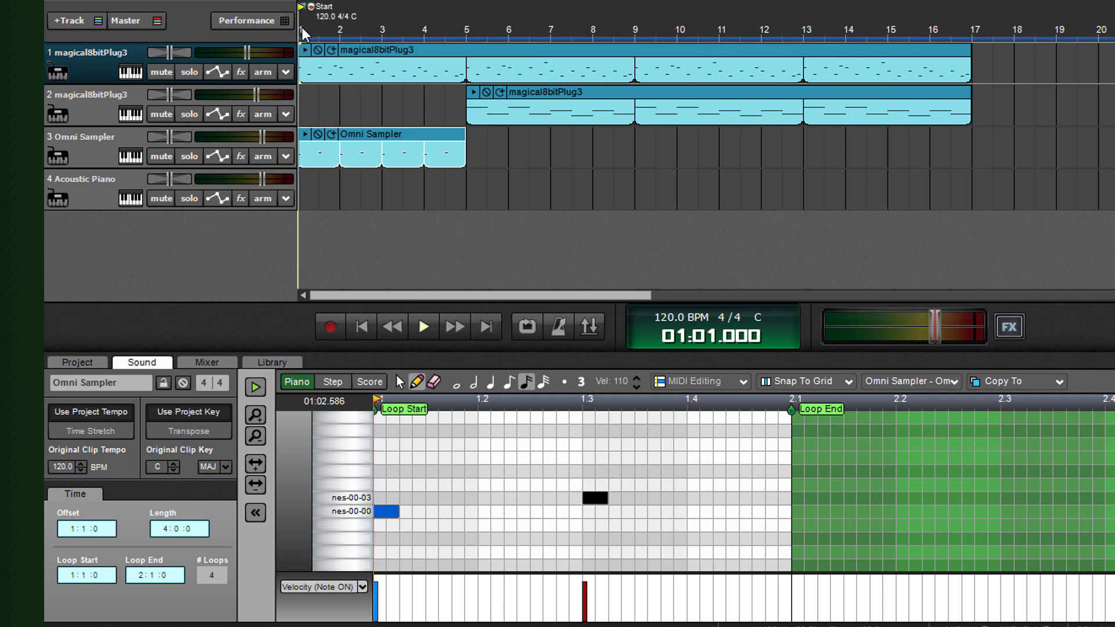
{"action": "left_click", "coordinate": [424, 327]}
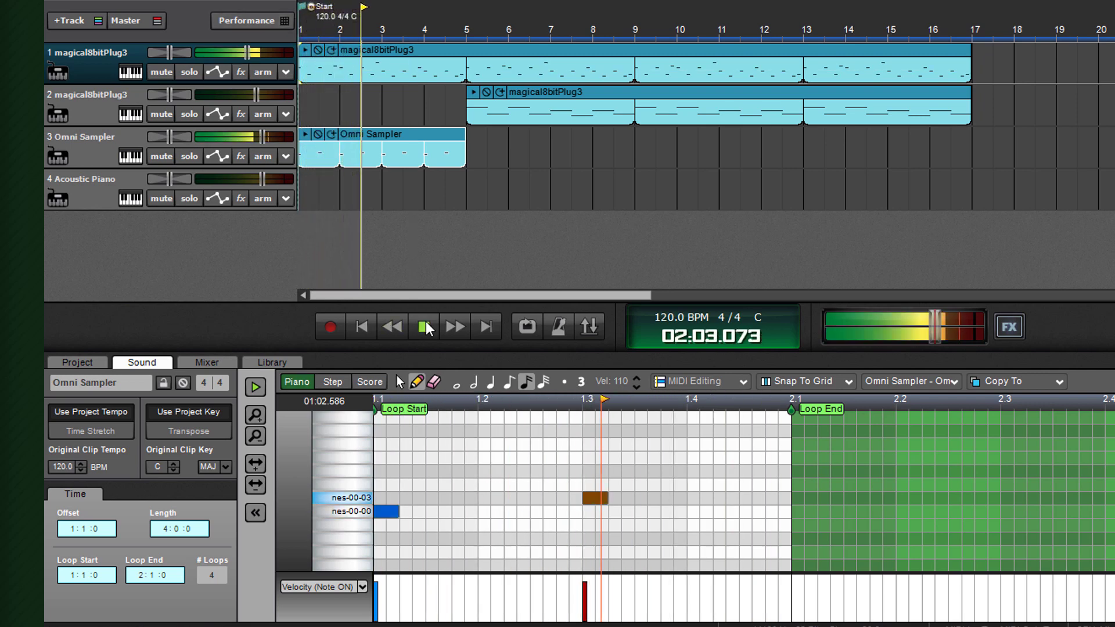
Move the drum clip to bar 5 looping to bar 17, add two nes-00-00 hits, and play from bar 5
{"action": "left_click", "coordinate": [427, 322]}
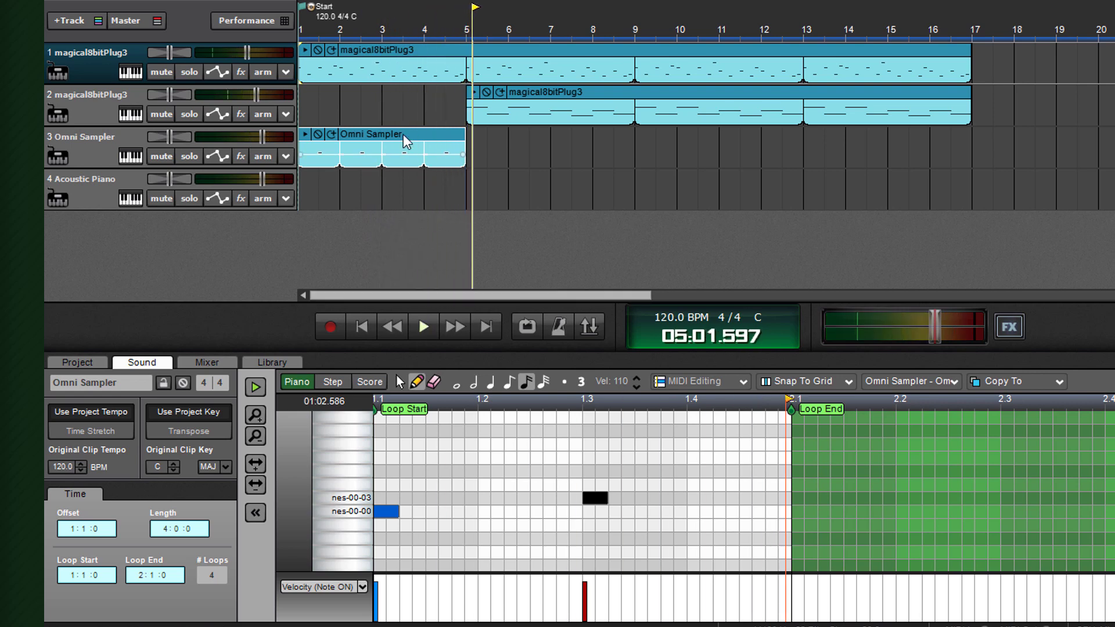
{"action": "left_click_drag", "start_coordinate": [426, 137], "coordinate": [963, 144]}
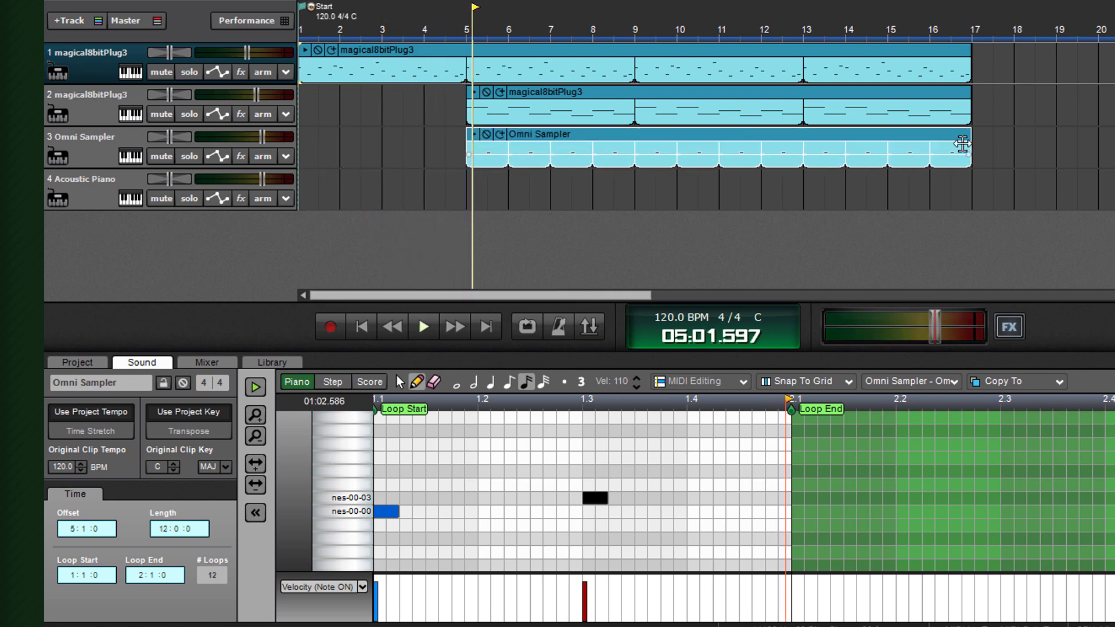
{"action": "left_click", "coordinate": [488, 511]}
{"action": "left_click", "coordinate": [536, 511]}
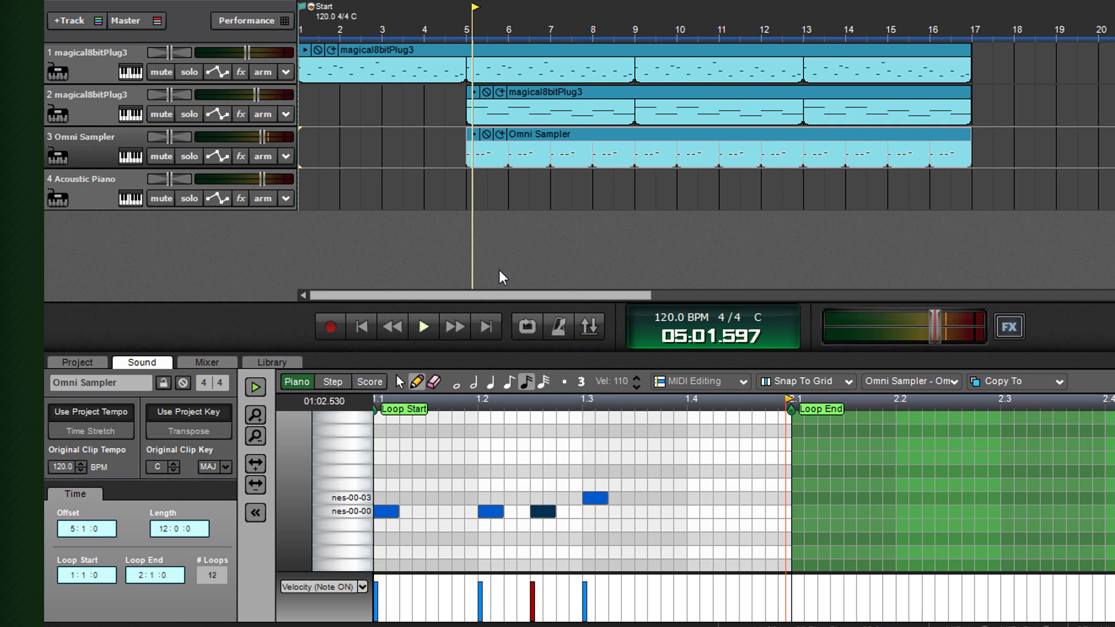
{"action": "left_click", "coordinate": [471, 35]}
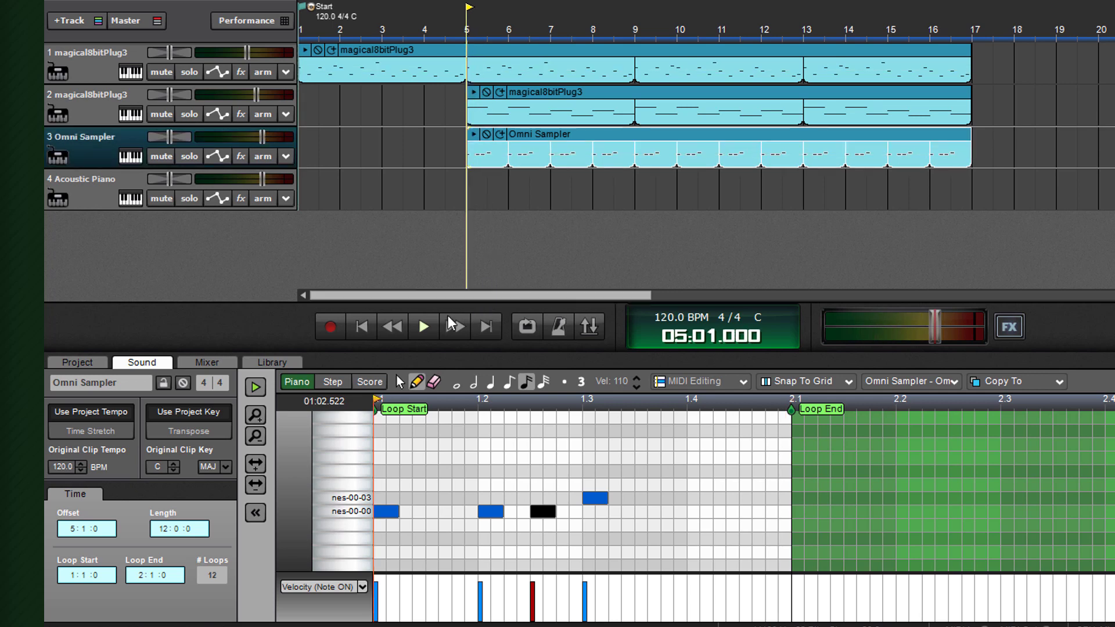
{"action": "left_click", "coordinate": [430, 329]}
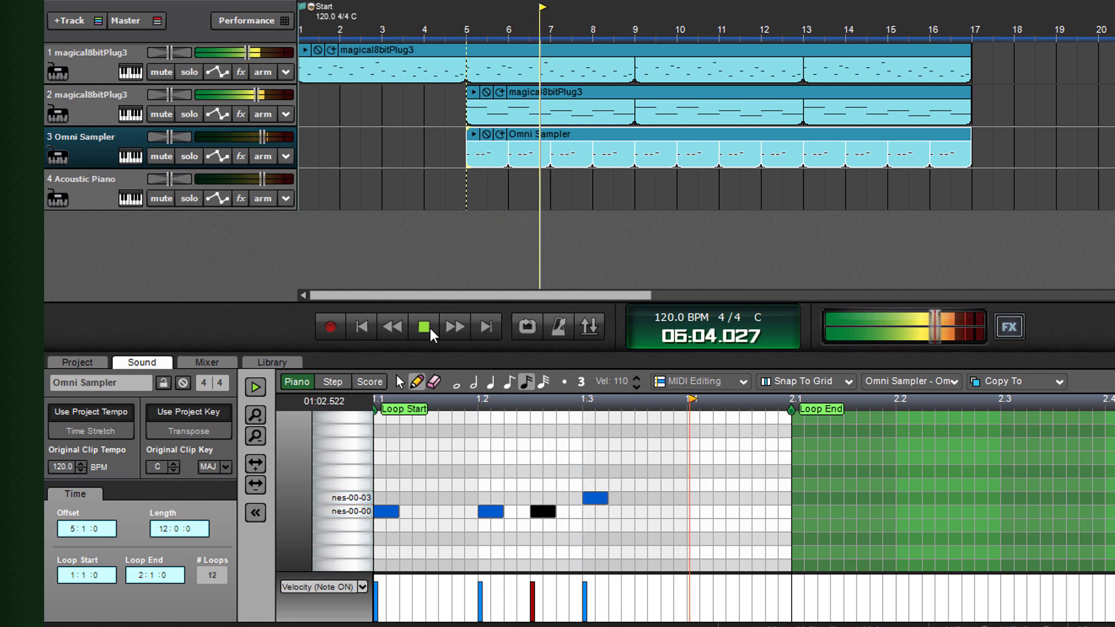
{"action": "left_click", "coordinate": [430, 329]}
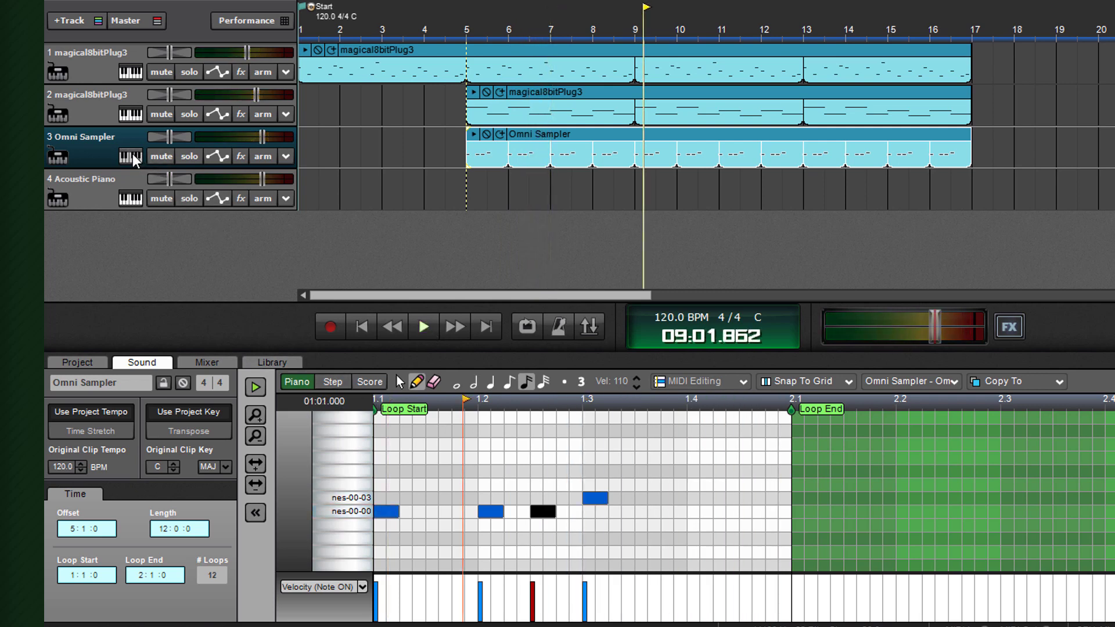
Open track 3's Omni Sampler and preview library samples to pick nes-01-16
{"action": "left_click", "coordinate": [130, 156]}
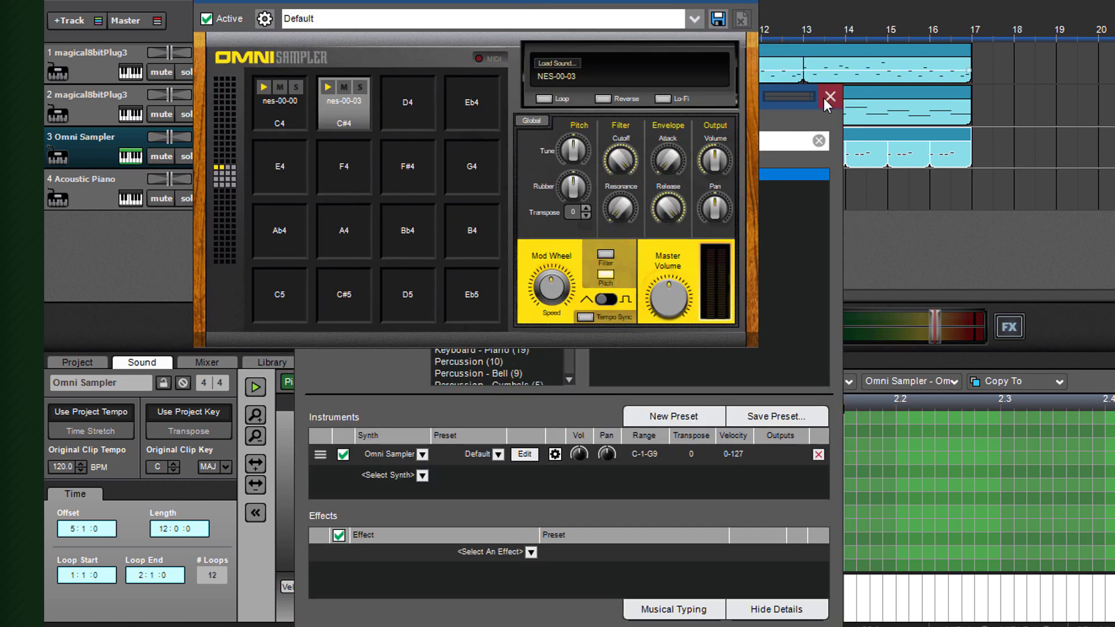
{"action": "left_click", "coordinate": [828, 99]}
{"action": "left_click", "coordinate": [270, 361]}
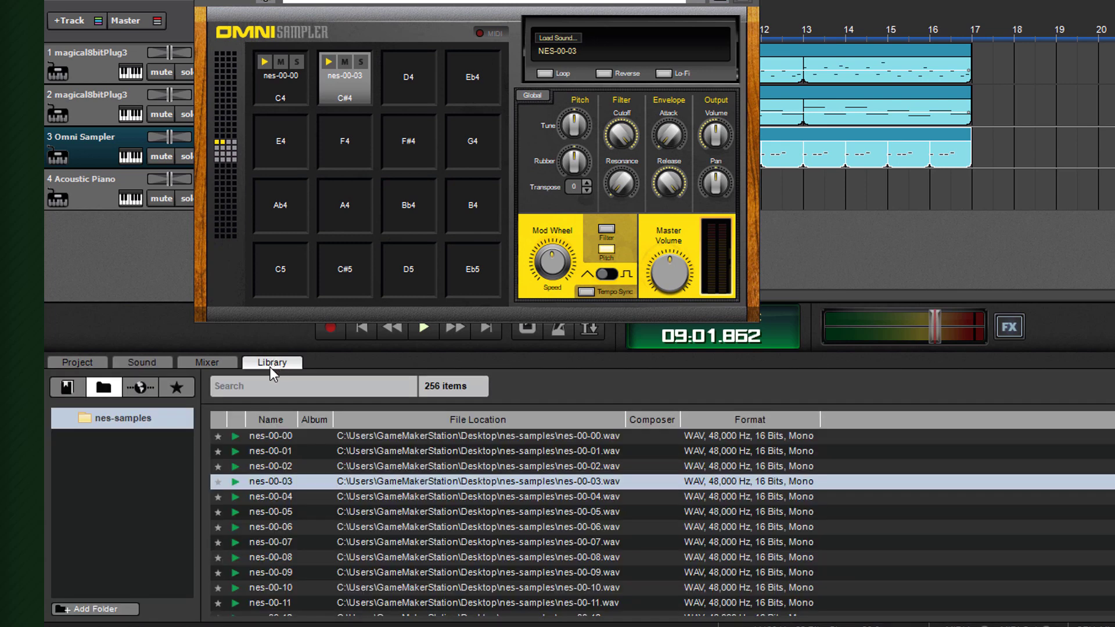
{"action": "scroll", "coordinate": [264, 521], "scroll_direction": "down", "scroll_amount": 1}
{"action": "left_click", "coordinate": [238, 543]}
{"action": "scroll", "coordinate": [238, 548], "scroll_direction": "down", "scroll_amount": 6}
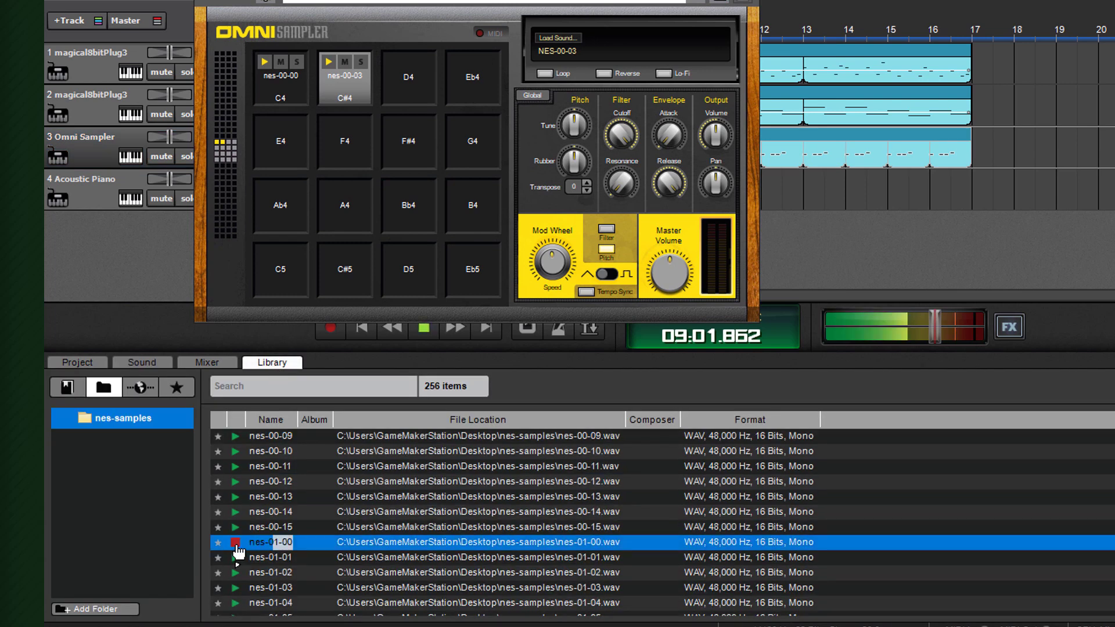
{"action": "key", "text": "Up"}
{"action": "key", "text": "Up"}
{"action": "key", "text": "Up"}
{"action": "scroll", "coordinate": [238, 552], "scroll_direction": "down", "scroll_amount": 3}
{"action": "left_click", "coordinate": [236, 546]}
{"action": "left_click", "coordinate": [237, 528]}
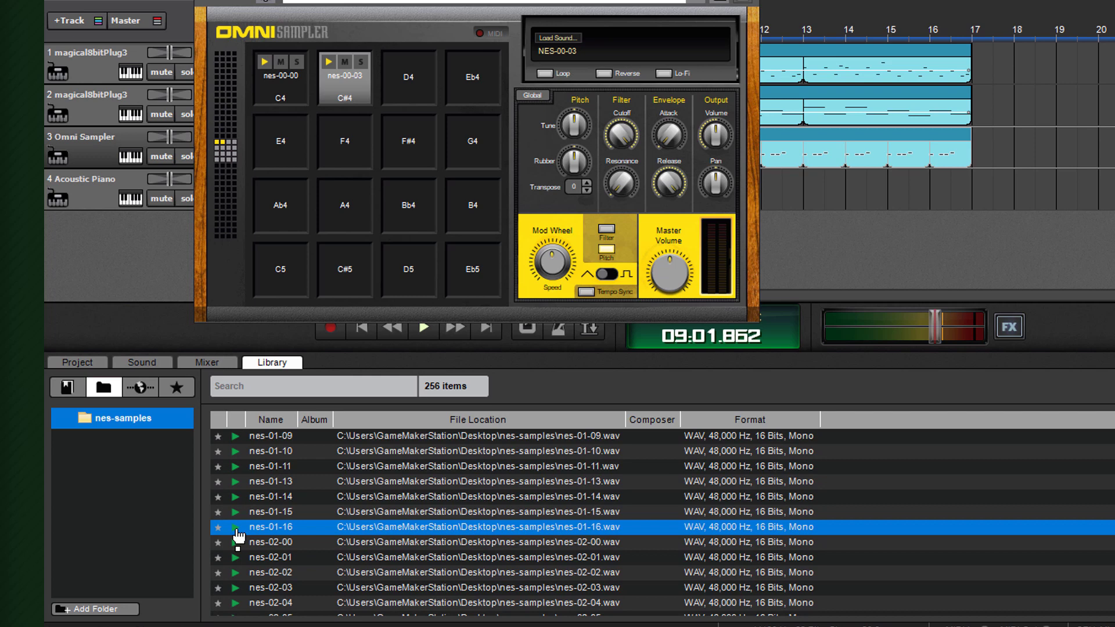
Load nes-01-16 onto the Eb4 pad and return to the drum note editor
{"action": "left_click_drag", "start_coordinate": [267, 531], "coordinate": [466, 93]}
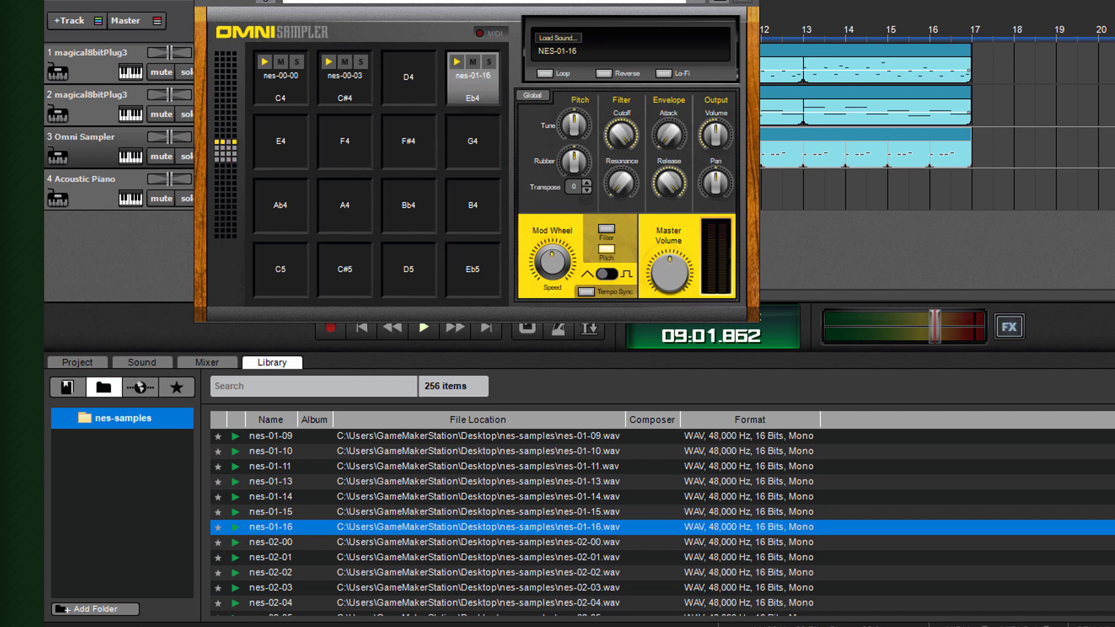
{"action": "left_click", "coordinate": [193, 329]}
{"action": "left_click", "coordinate": [148, 365]}
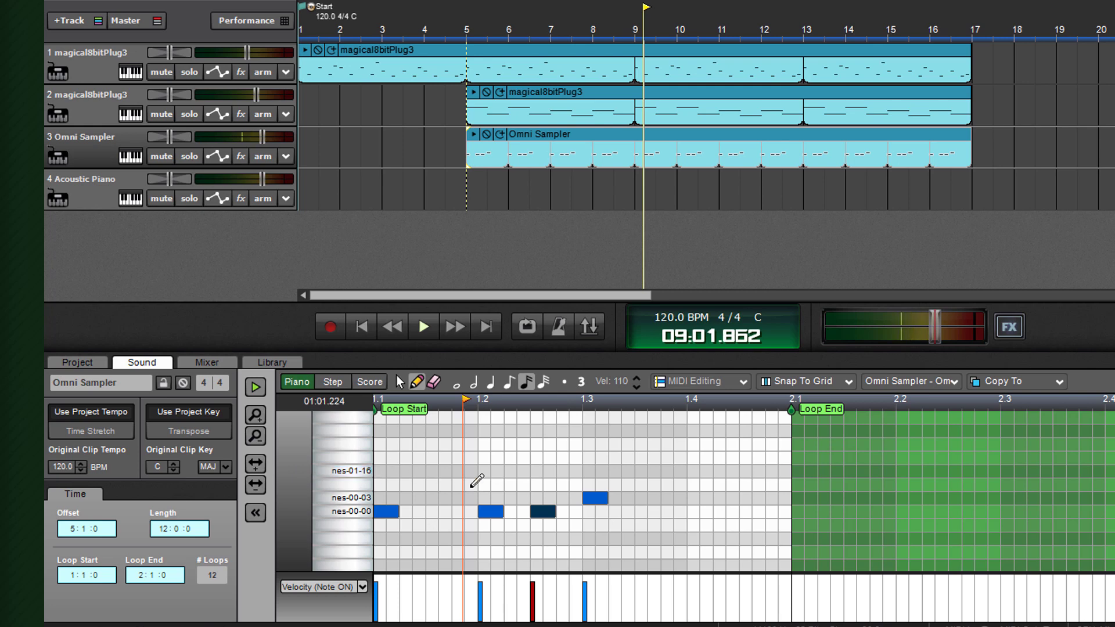
Add five eighth-note nes-01-16 hits in the piano roll and play the drum pattern back
{"action": "scroll", "coordinate": [537, 495], "scroll_direction": "down", "scroll_amount": 1}
{"action": "left_click", "coordinate": [382, 470]}
{"action": "left_click", "coordinate": [417, 471]}
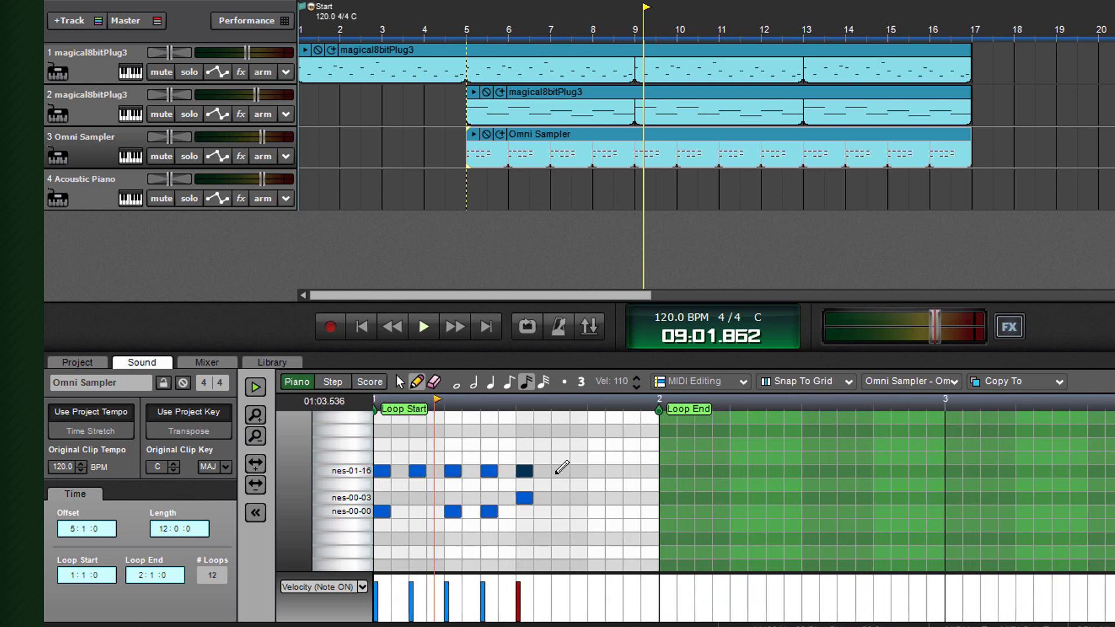
{"action": "left_click", "coordinate": [560, 470]}
{"action": "left_click", "coordinate": [596, 471]}
{"action": "left_click", "coordinate": [631, 471]}
{"action": "left_click", "coordinate": [424, 327]}
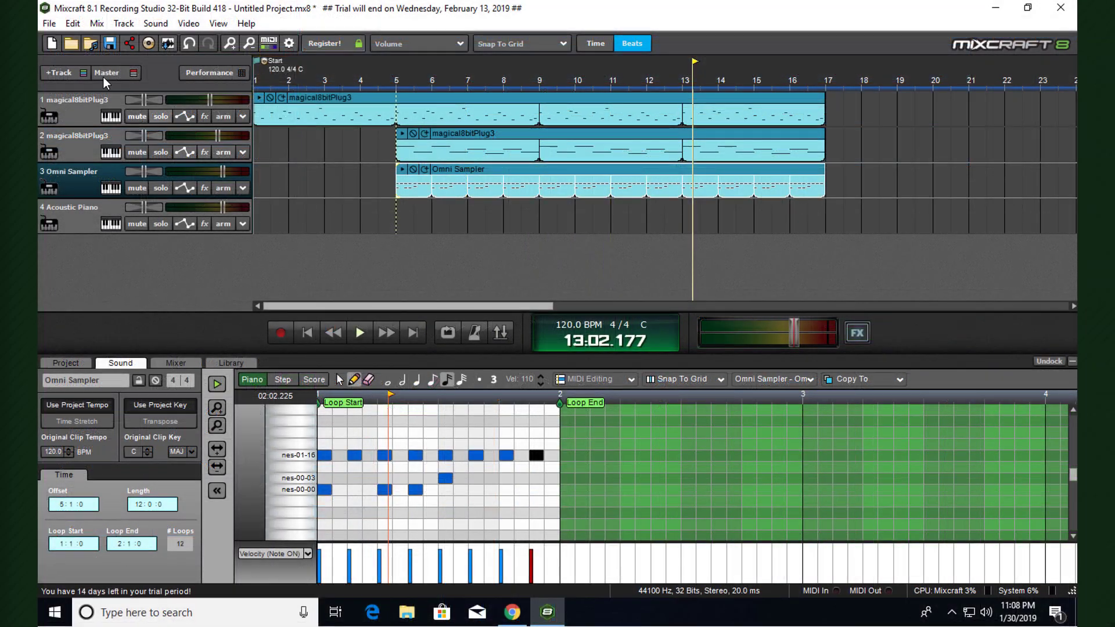
Save the three-track project as tutorial_track.mx8 in the Mixcraft Projects folder
{"action": "left_click", "coordinate": [50, 23]}
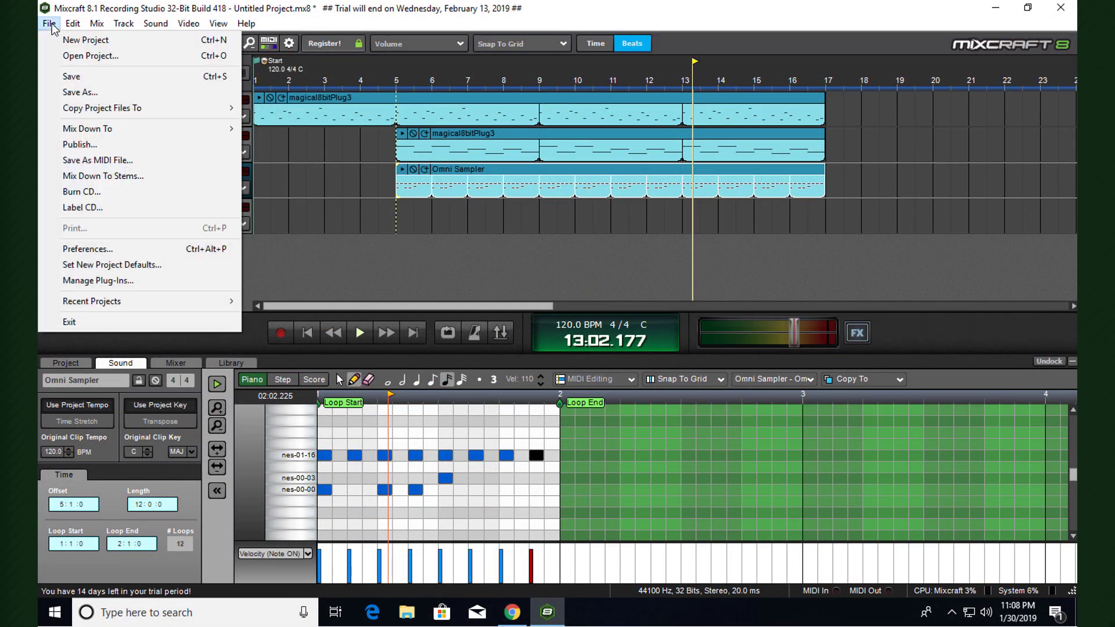
{"action": "left_click", "coordinate": [72, 76]}
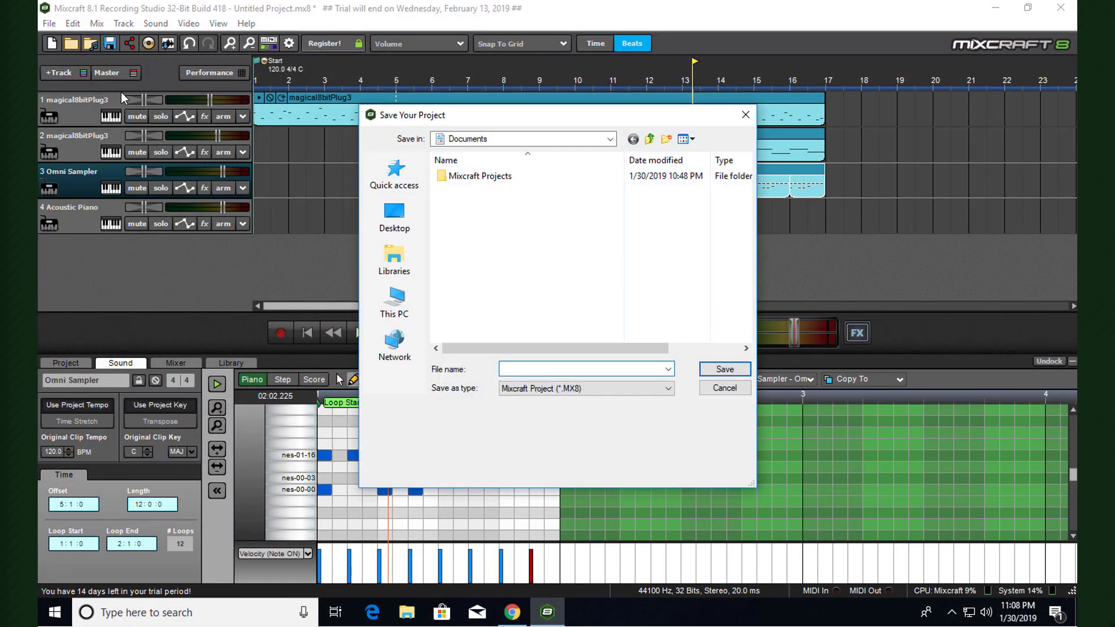
{"action": "left_click", "coordinate": [575, 367]}
{"action": "type", "text": "tutorial_track"}
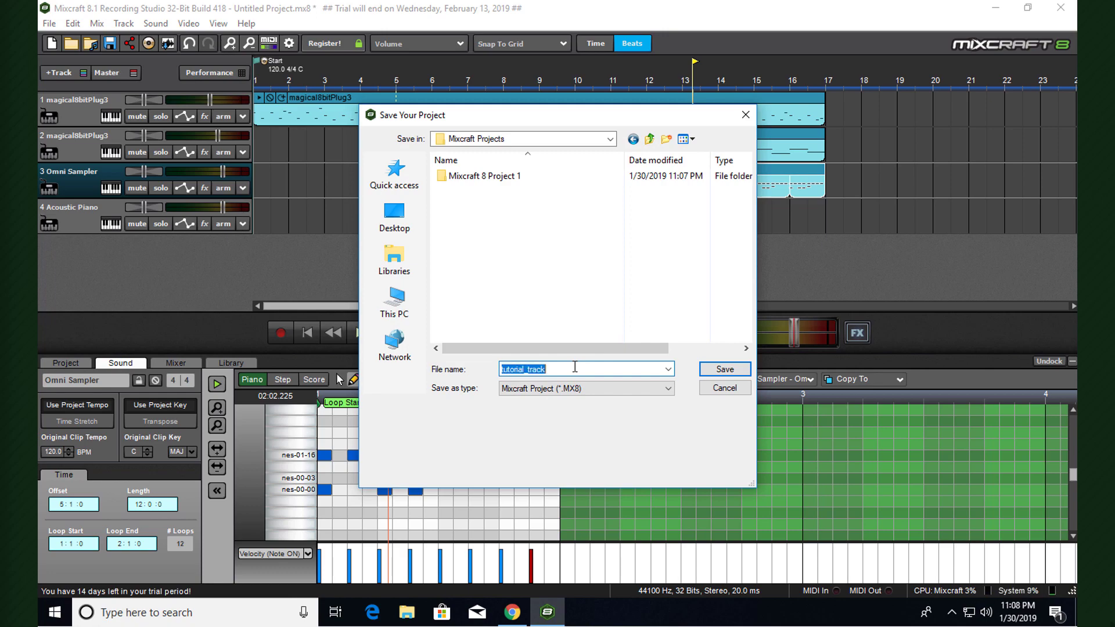
{"action": "key", "text": "Return"}
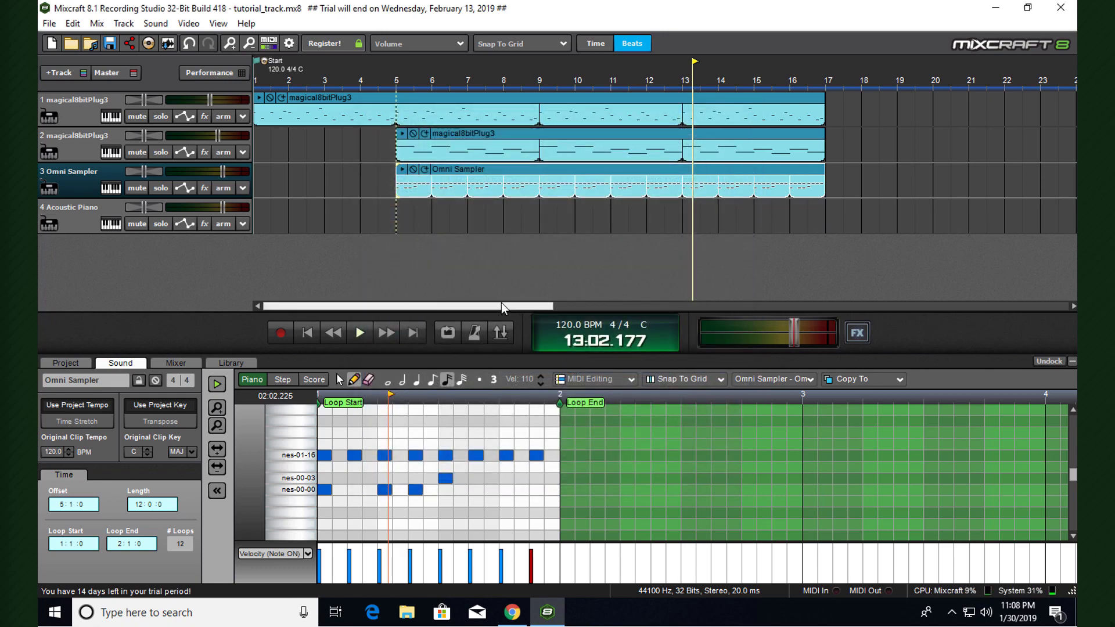
Export the song as tutorial_track.mp3 with the MP3 File (*.MP3) type at 192 kbps stereo
{"action": "left_click", "coordinate": [50, 24]}
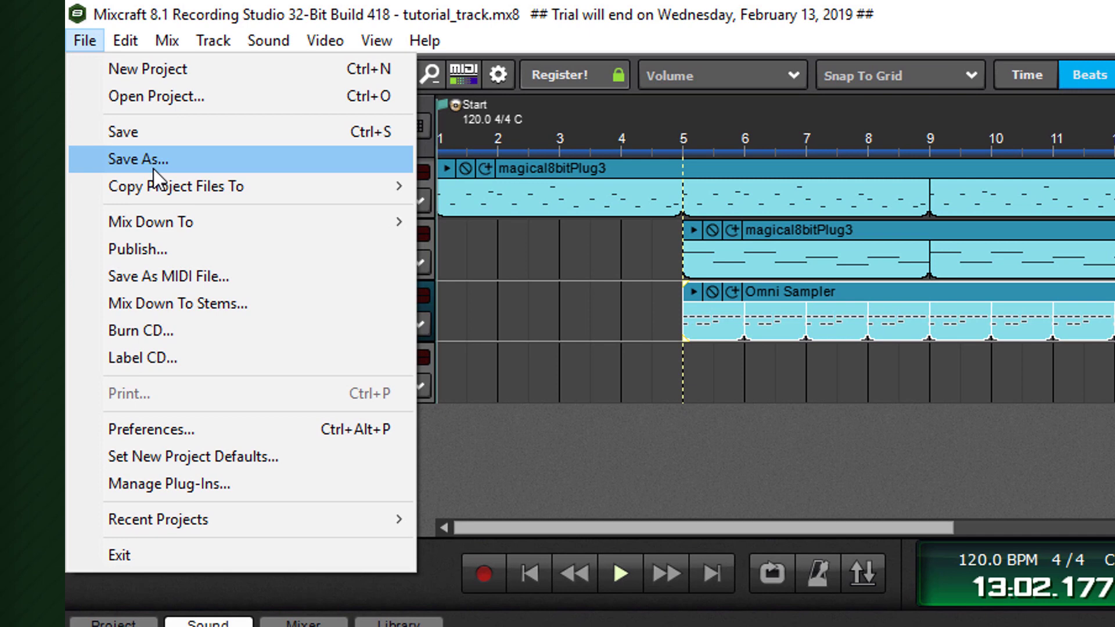
{"action": "left_click", "coordinate": [86, 91]}
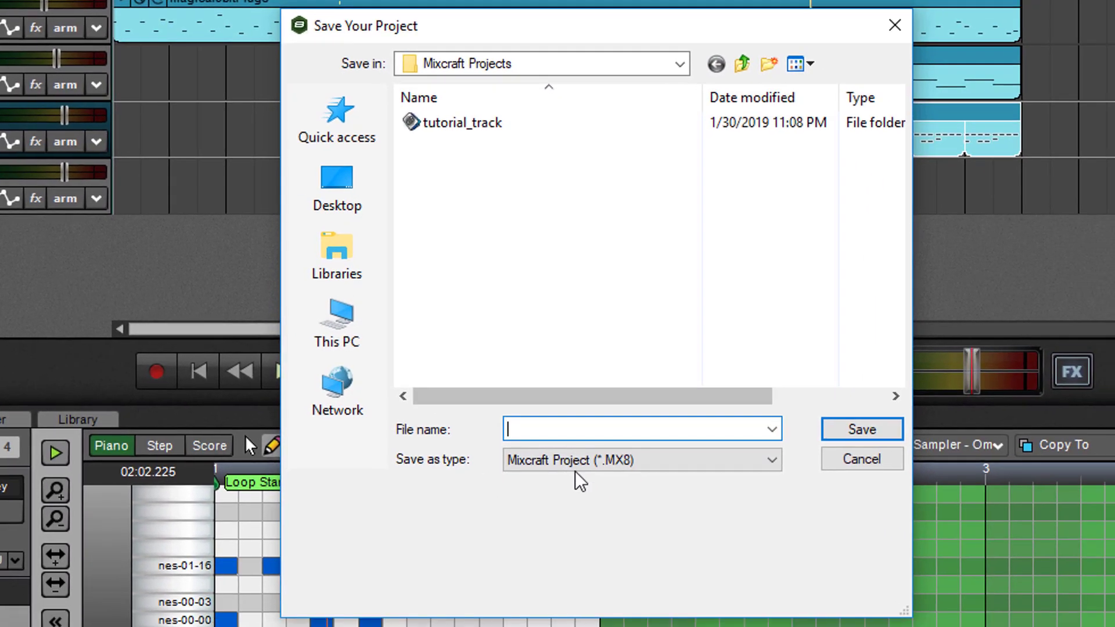
{"action": "left_click", "coordinate": [580, 462]}
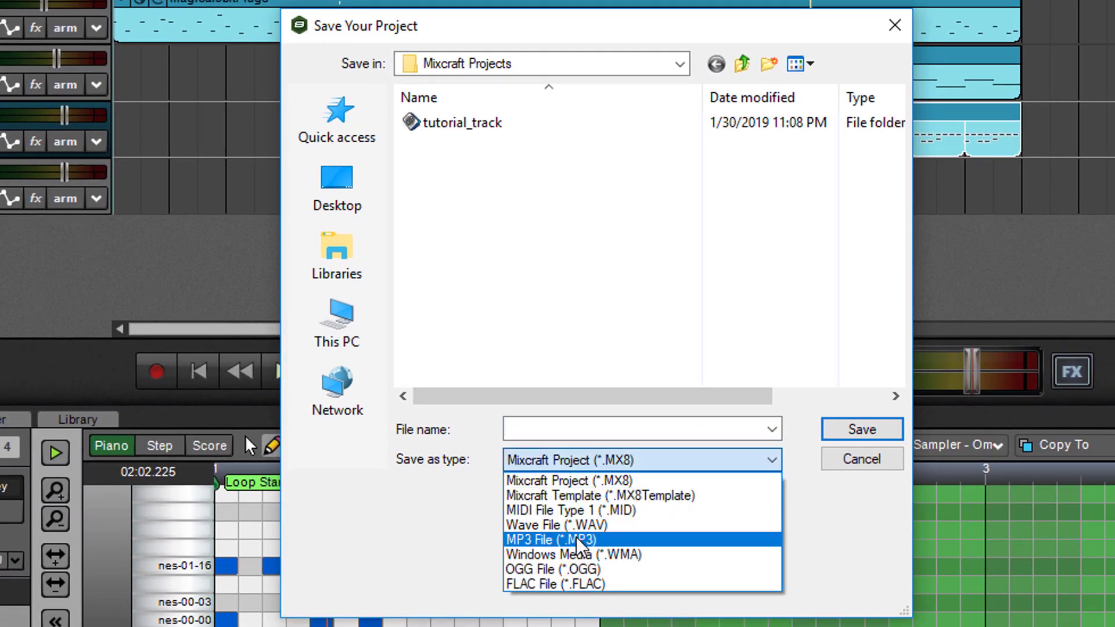
{"action": "left_click", "coordinate": [596, 540]}
{"action": "left_click", "coordinate": [615, 429]}
{"action": "type", "text": "tutorial_track.mp3"}
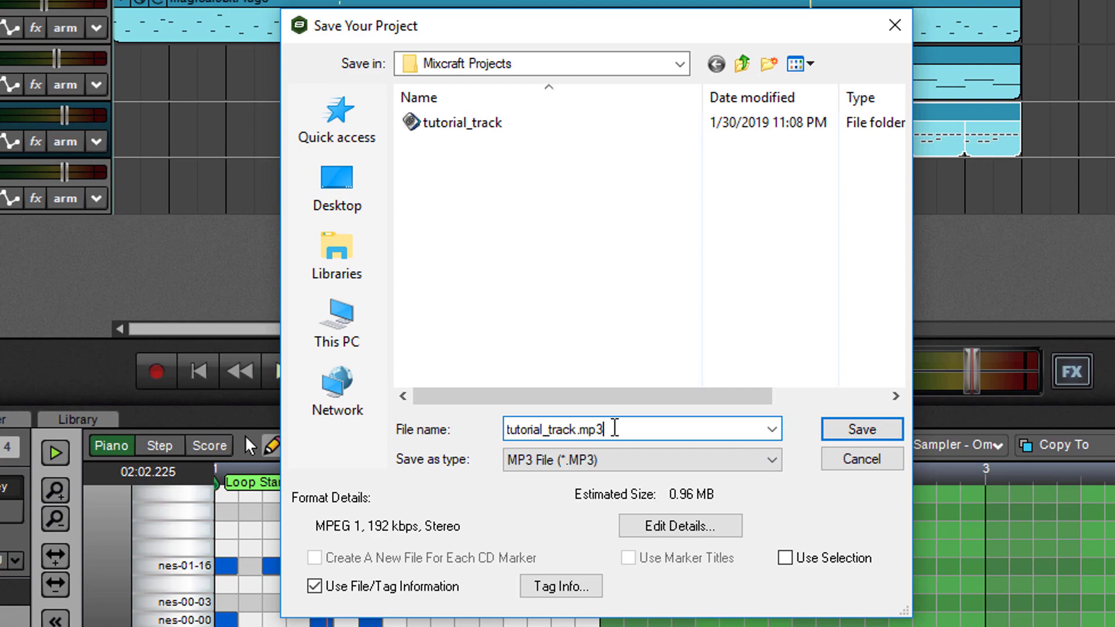
{"action": "left_click", "coordinate": [853, 433]}
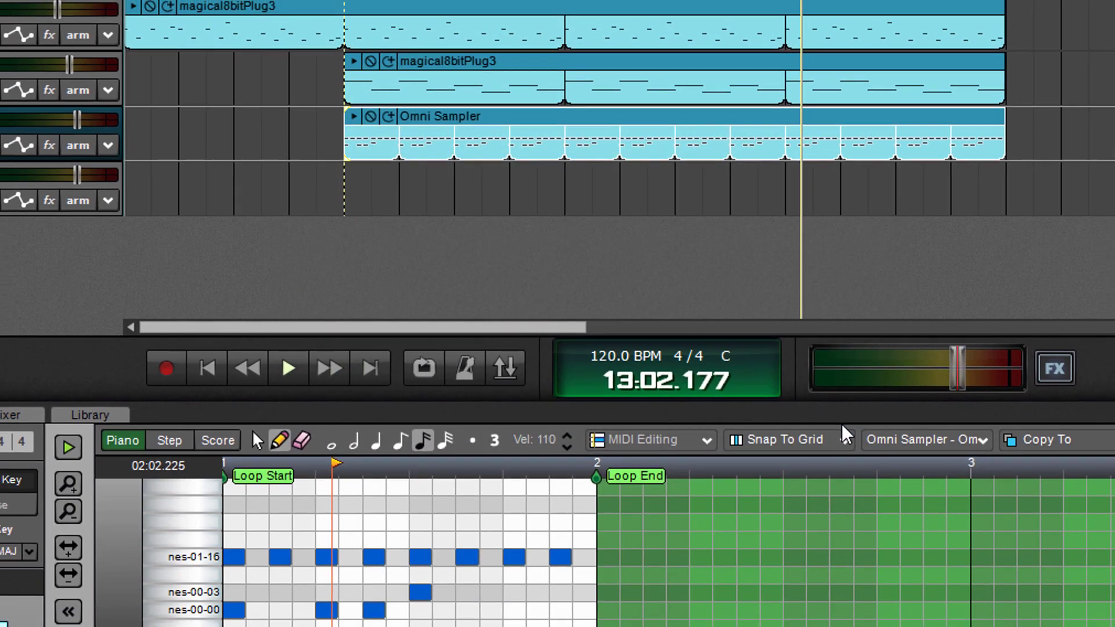